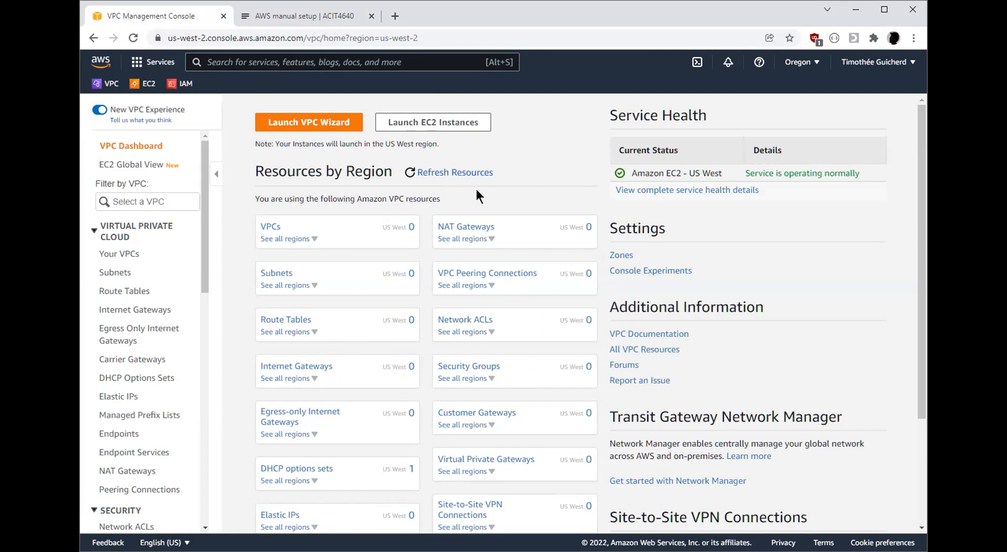
Check the infrastructure diagram in the AWS manual setup lab page, and open the form for creating a new VPC
click(308, 14)
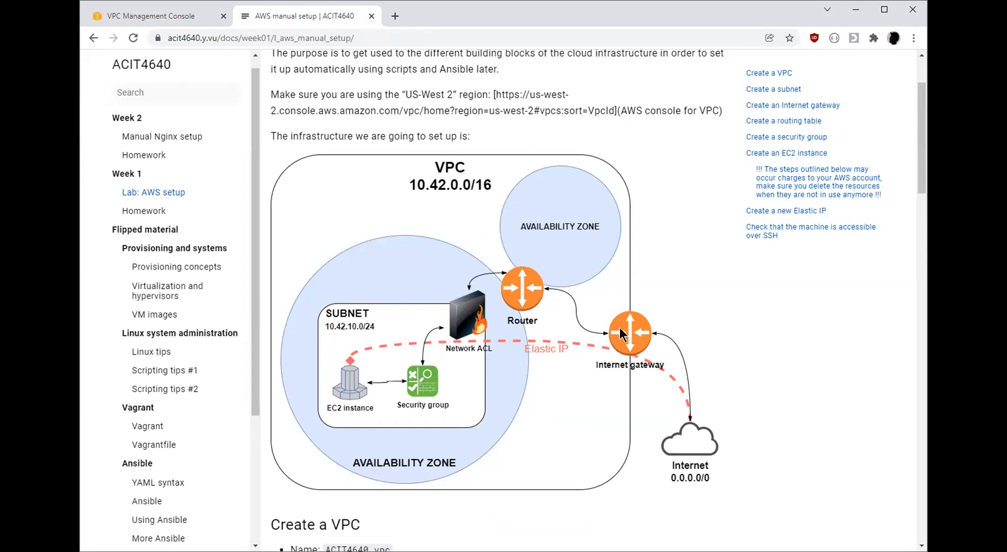
click(124, 21)
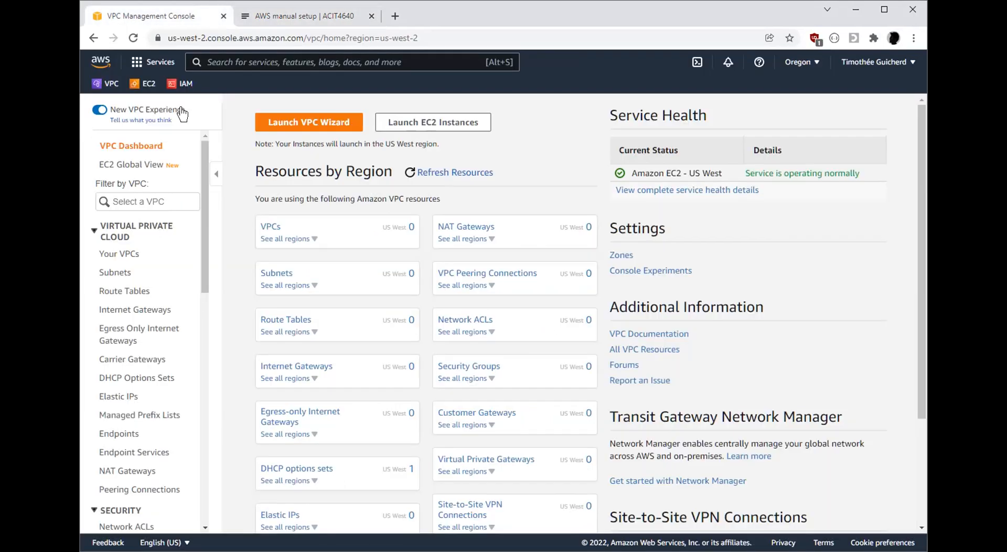
click(108, 85)
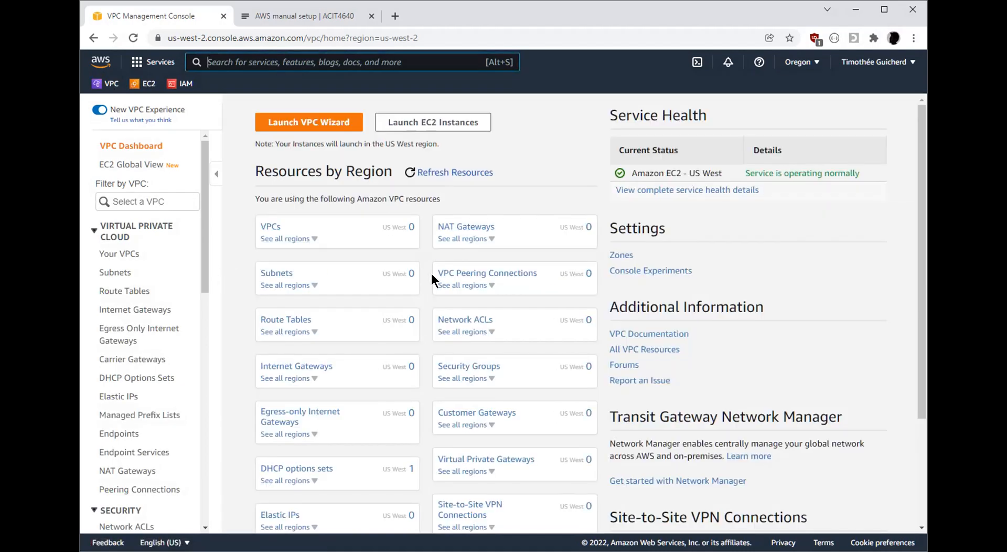
click(270, 226)
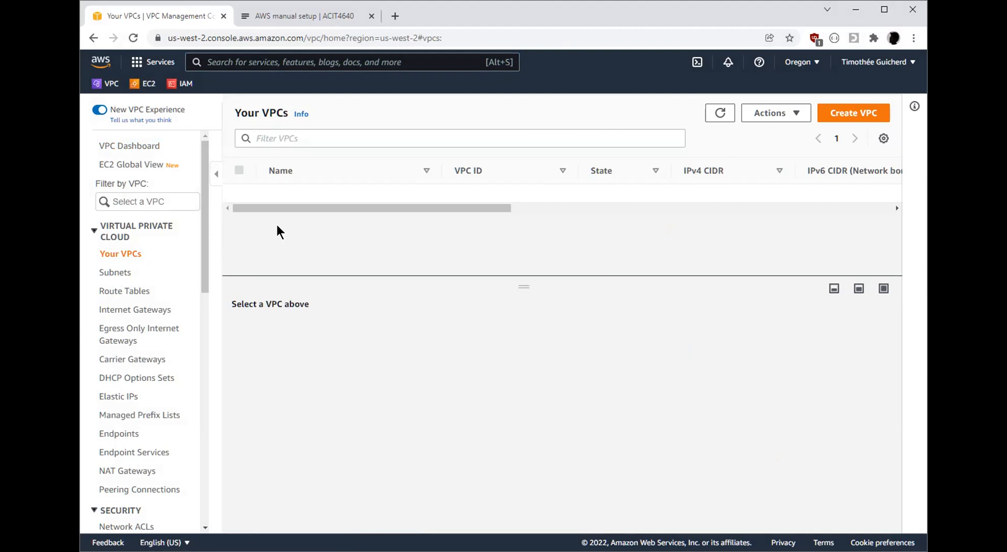
click(852, 114)
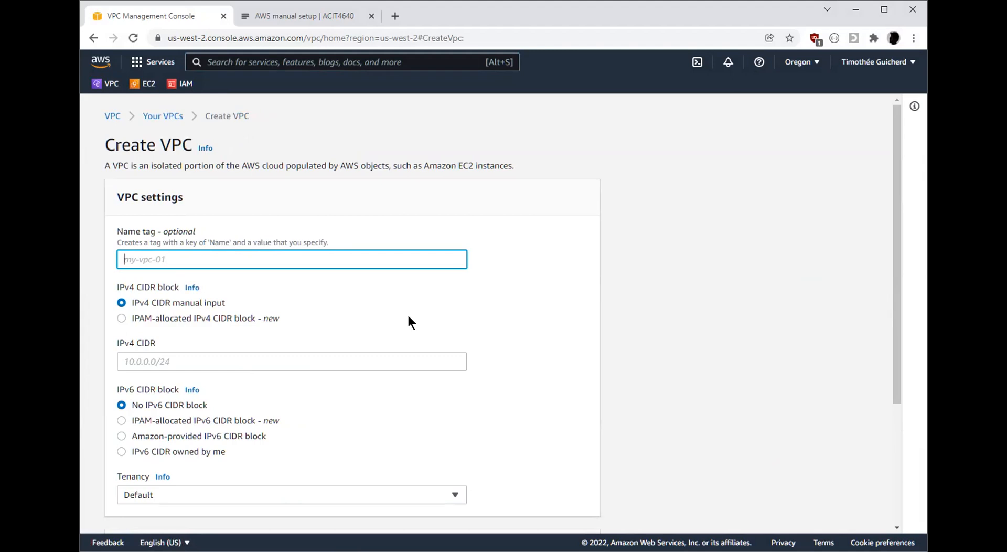
Set the new VPC's name tag to ACIT4640_VPC
text(ACIT4640_BVP)
key(BackSpace)
key(BackSpace)
key(BackSpace)
text(VPC)
key(Tab)
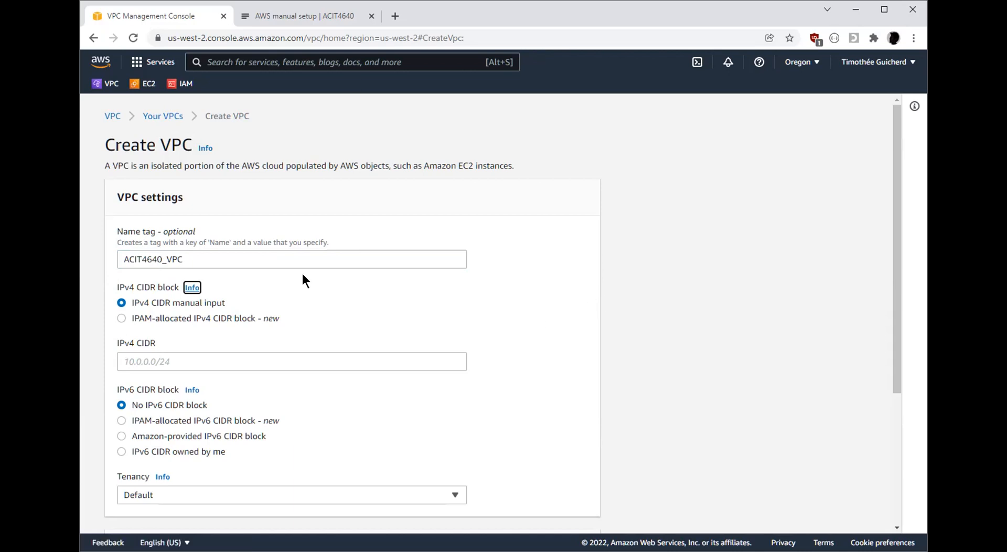
drag(226, 259, 113, 262)
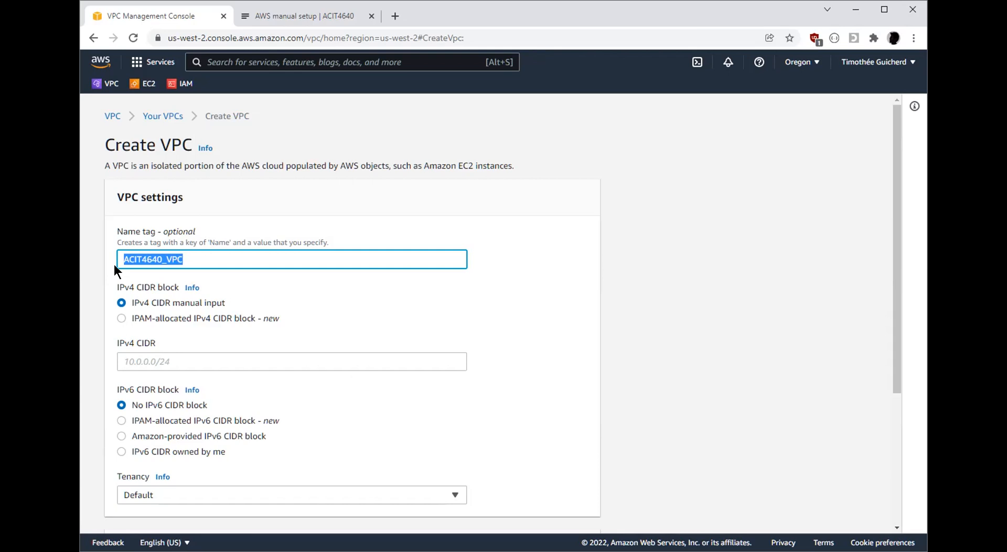
Search the web for rfc1918 in a new tab and examine the private IPv4 address ranges in Wikipedia's Private network article
click(303, 16)
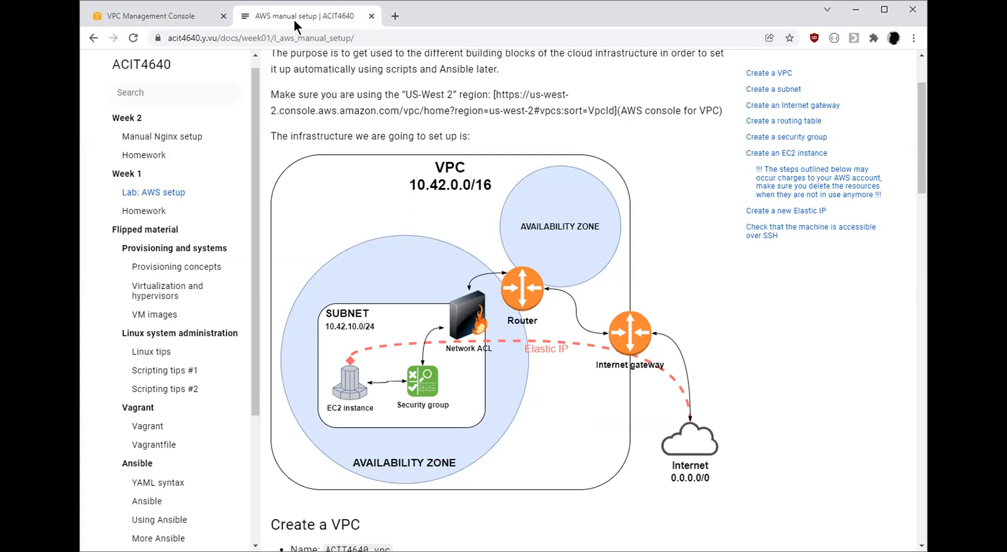
key(ctrl+t)
text(rfc1918)
key(Return)
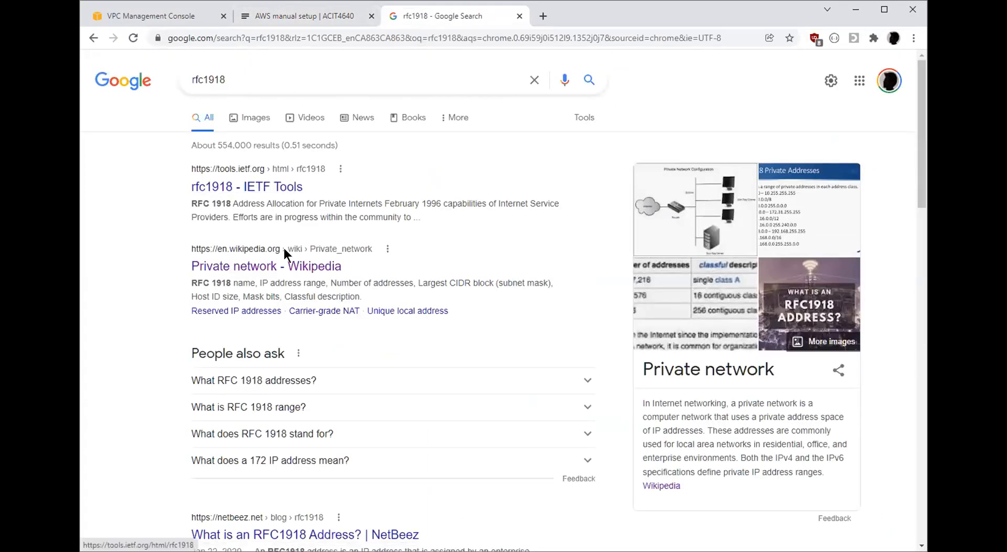
click(283, 266)
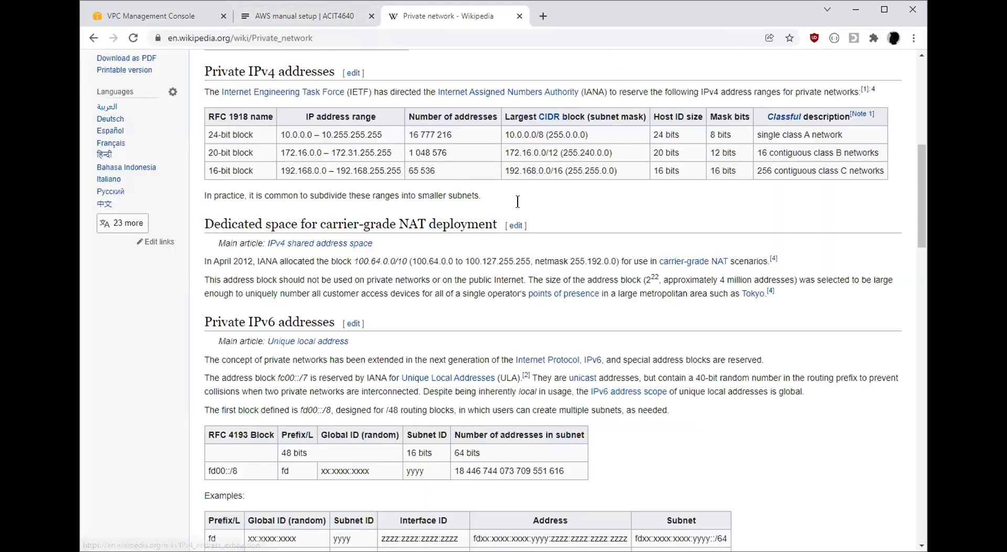
scroll(518, 201, up, 2)
drag(280, 234, 335, 274)
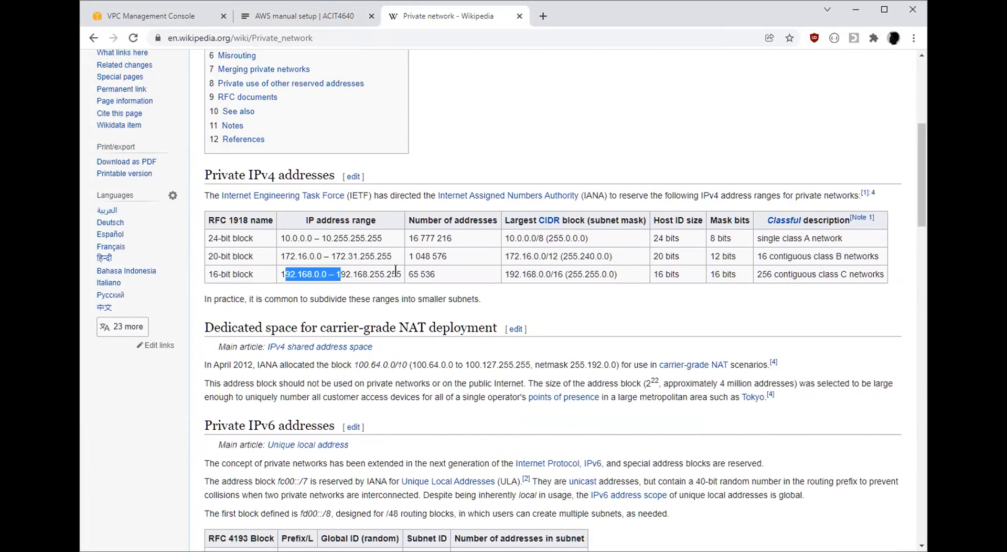
drag(399, 275, 303, 271)
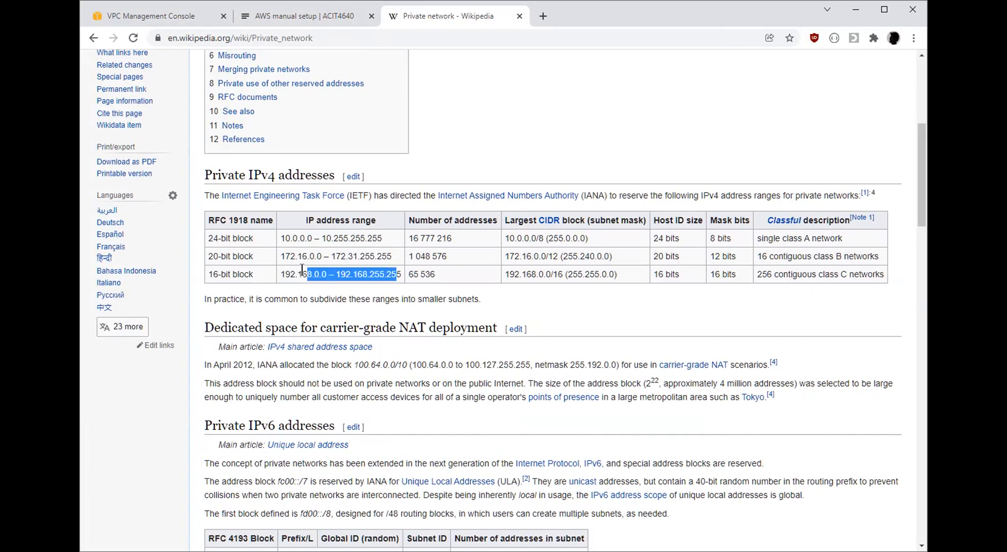
click(309, 250)
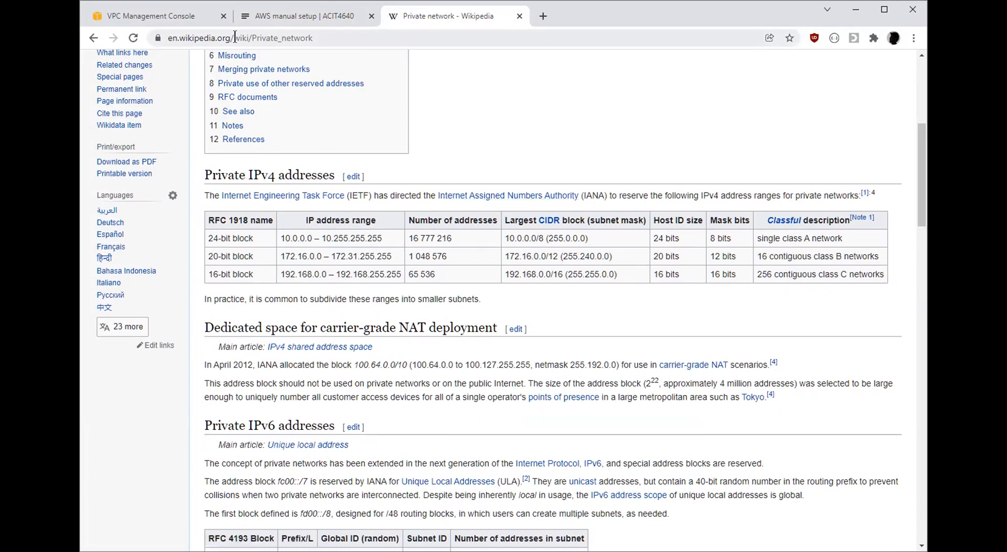
Consult the lab diagram for the VPC's address range and set the IPv4 CIDR to 10.42.0.0/16
click(157, 16)
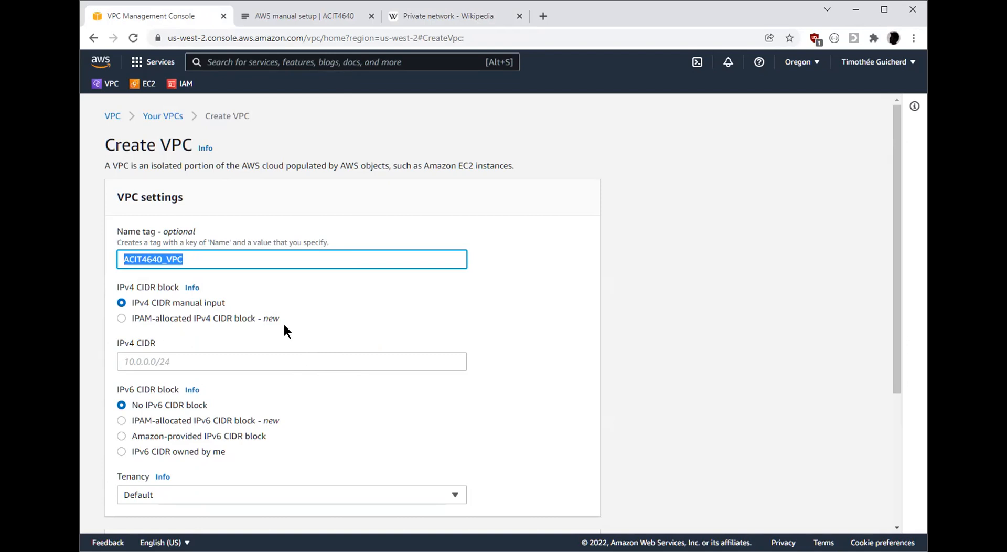
click(301, 20)
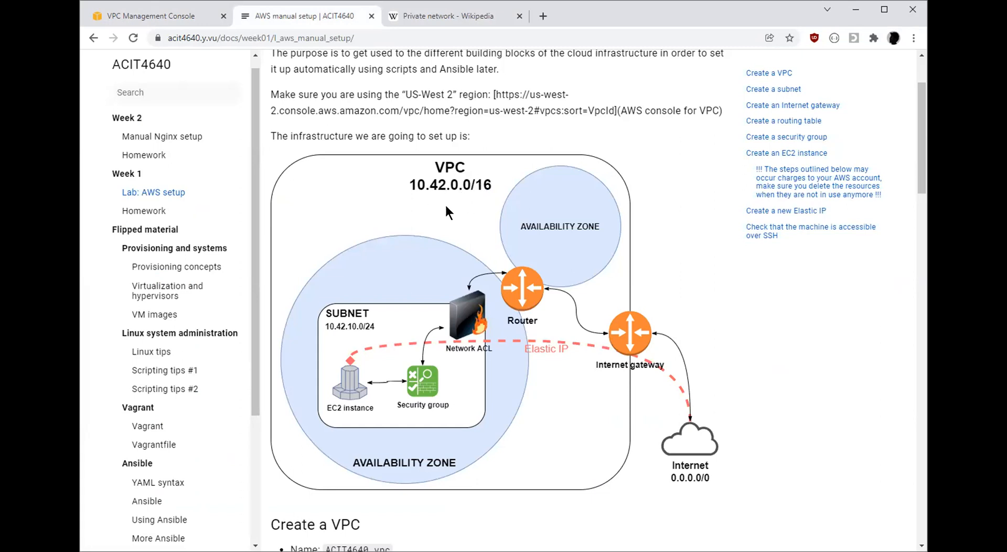
click(153, 16)
click(245, 358)
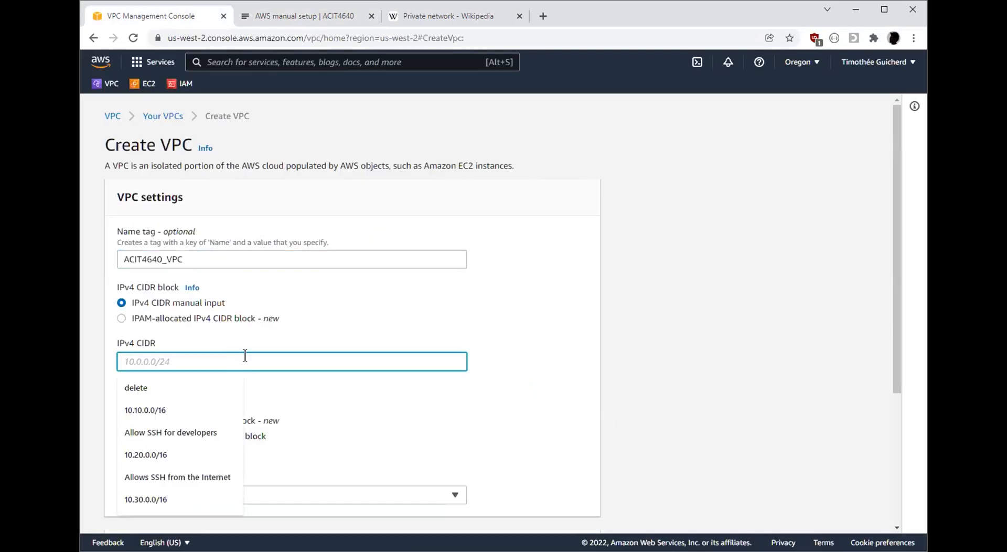
text(10.42.0.0/16)
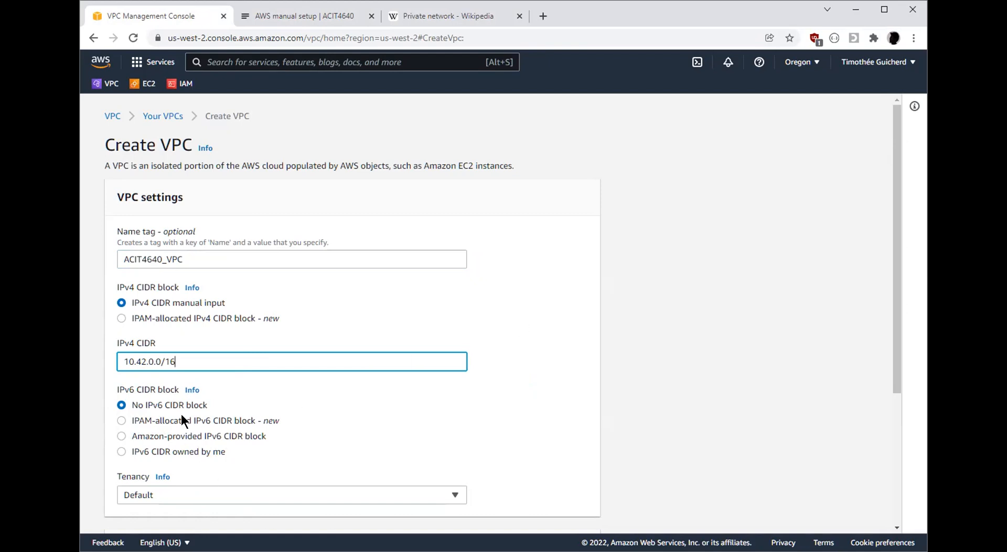
Review the name, CIDR, tenancy and tag settings, and create the VPC
scroll(609, 301, down, 4)
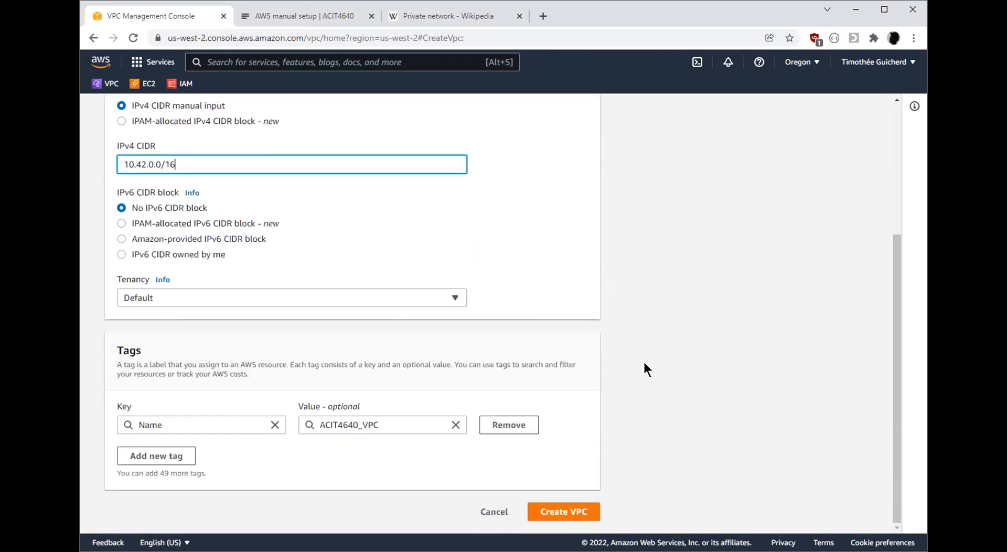
scroll(797, 423, up, 4)
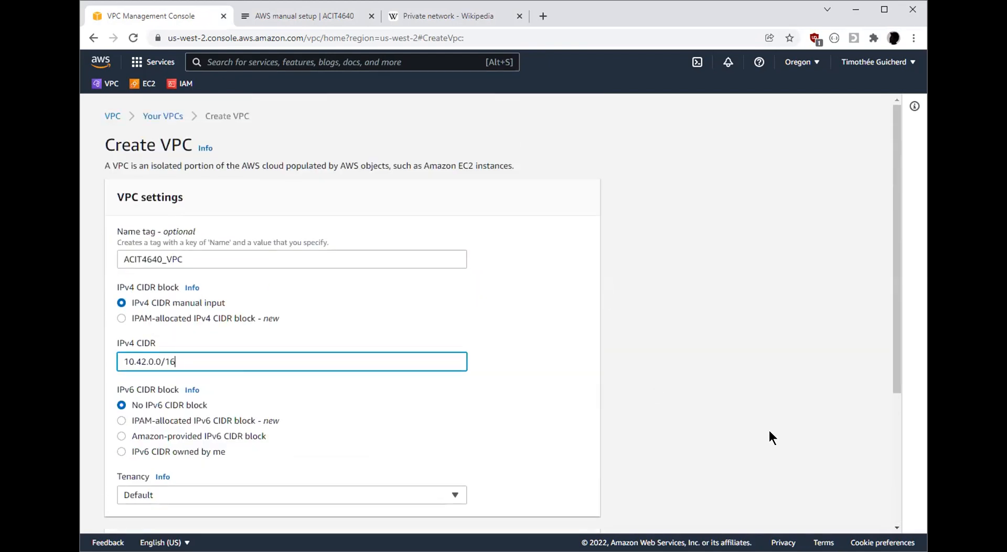
double_click(202, 254)
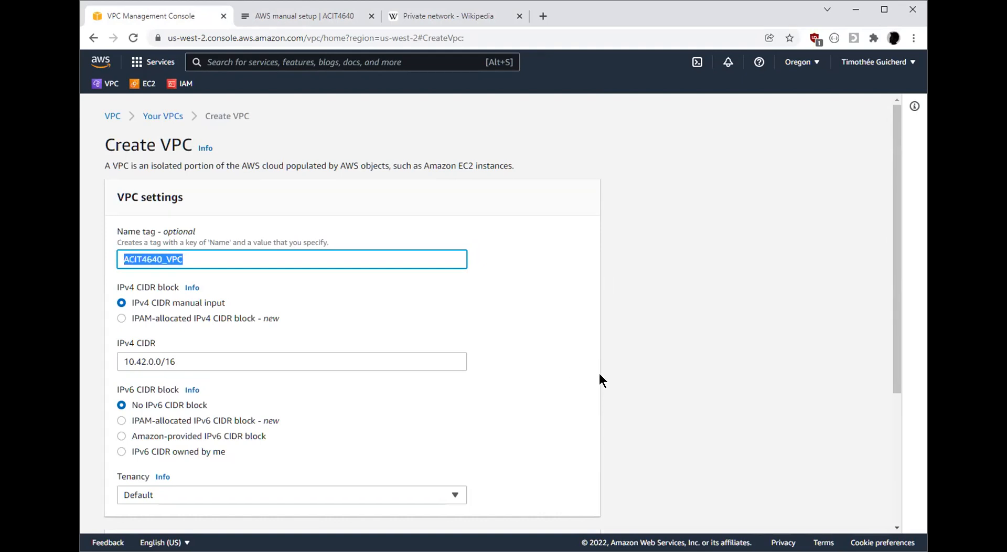
scroll(706, 336, down, 4)
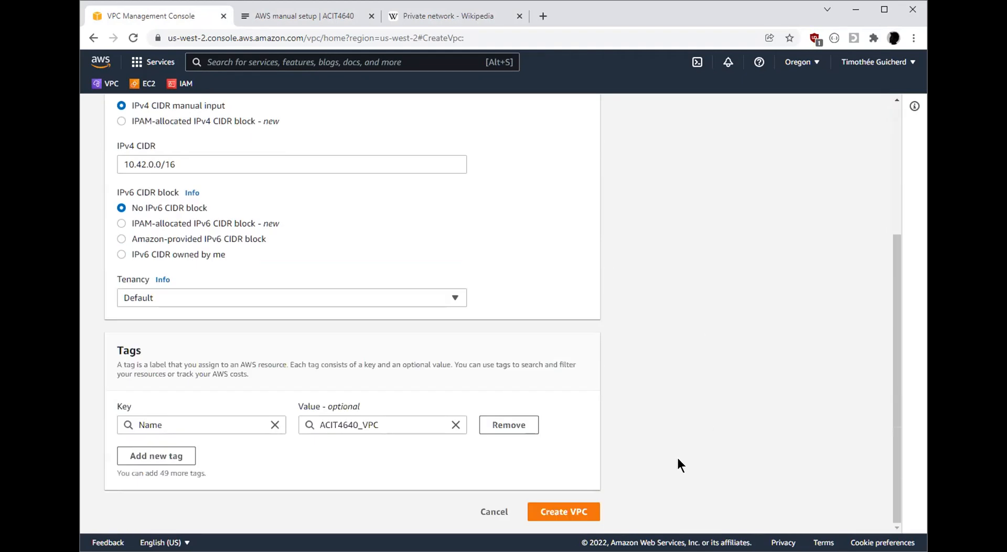
scroll(537, 349, up, 2)
scroll(826, 370, up, 2)
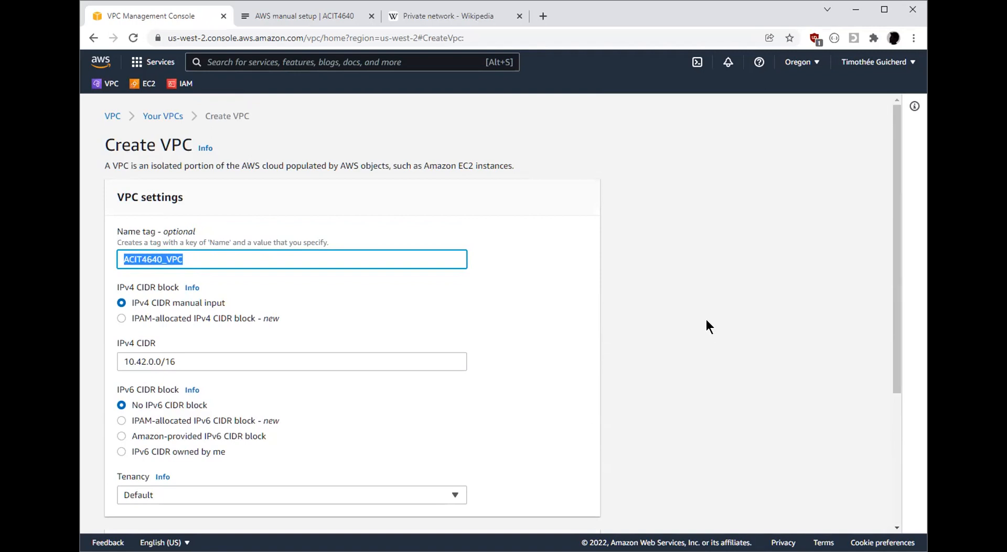
scroll(707, 317, down, 4)
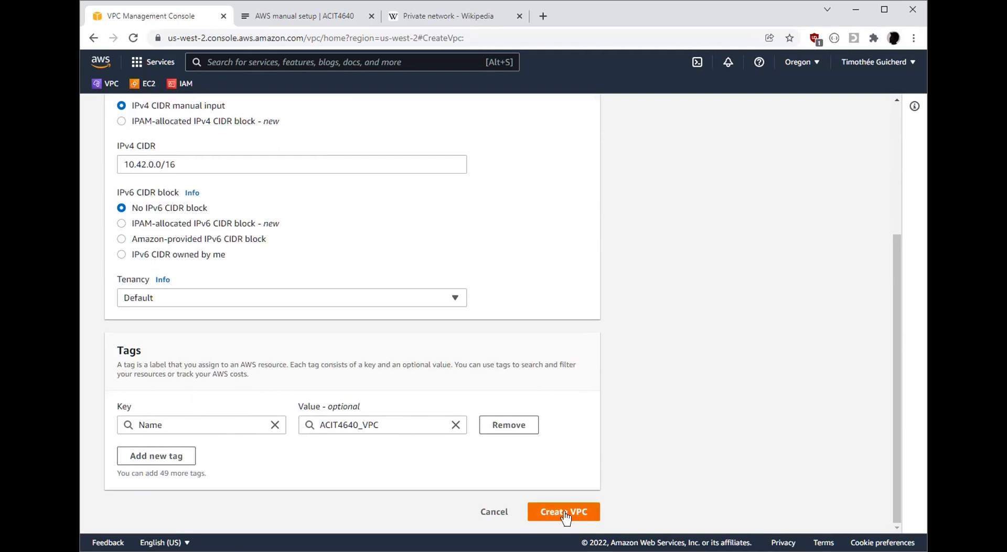
scroll(269, 199, up, 2)
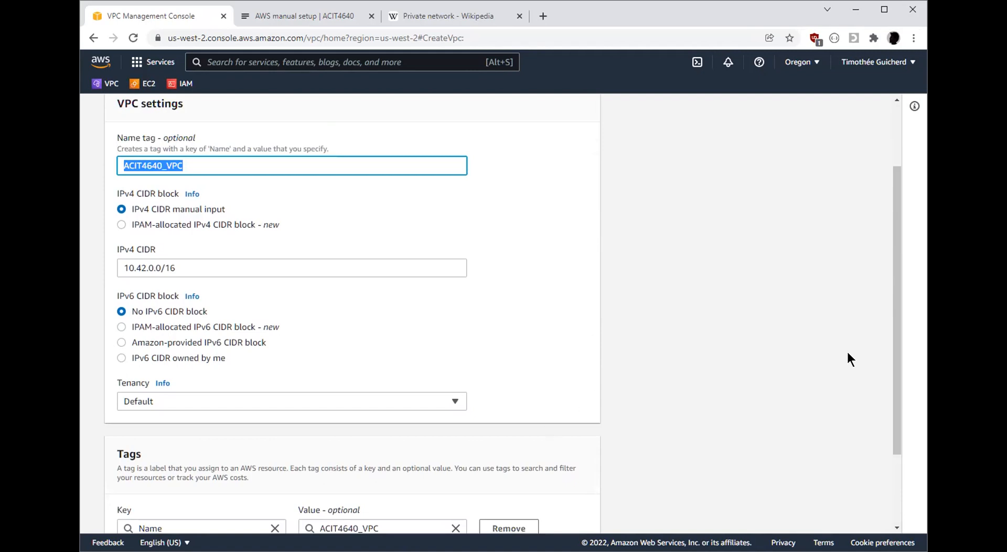
scroll(597, 310, down, 2)
click(564, 511)
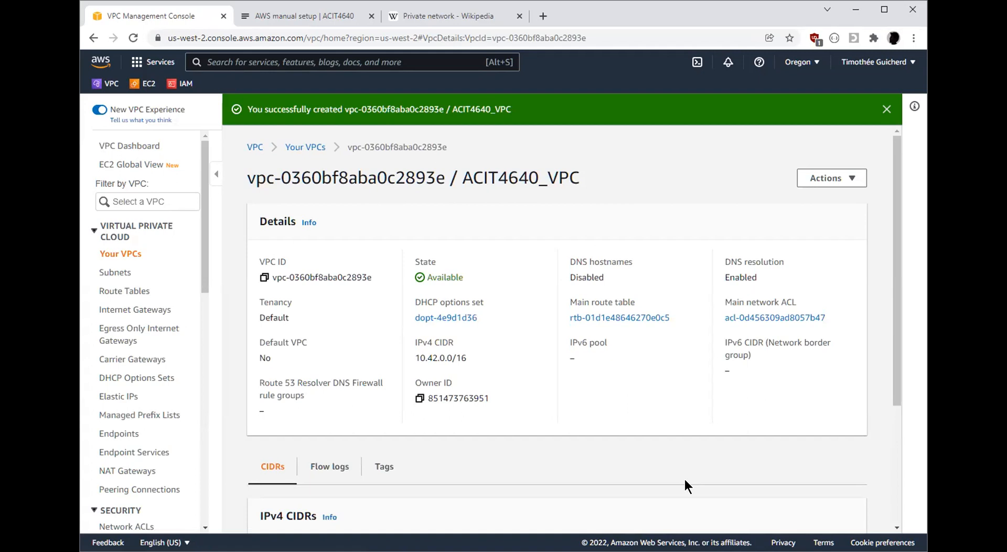
Examine the created VPC's IPv4 CIDR, the availability zones in the lab diagram, and the list of AWS regions
drag(492, 360, 407, 353)
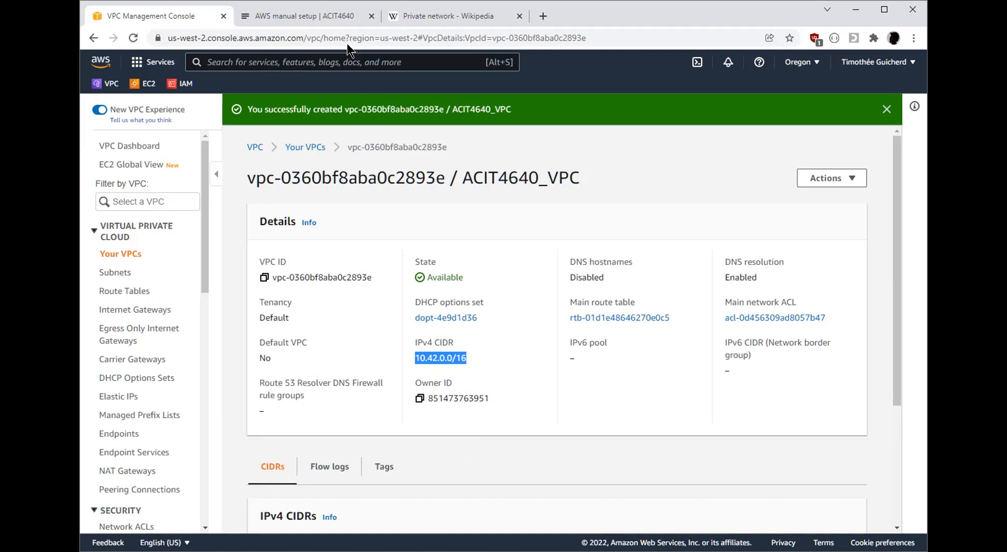
click(320, 17)
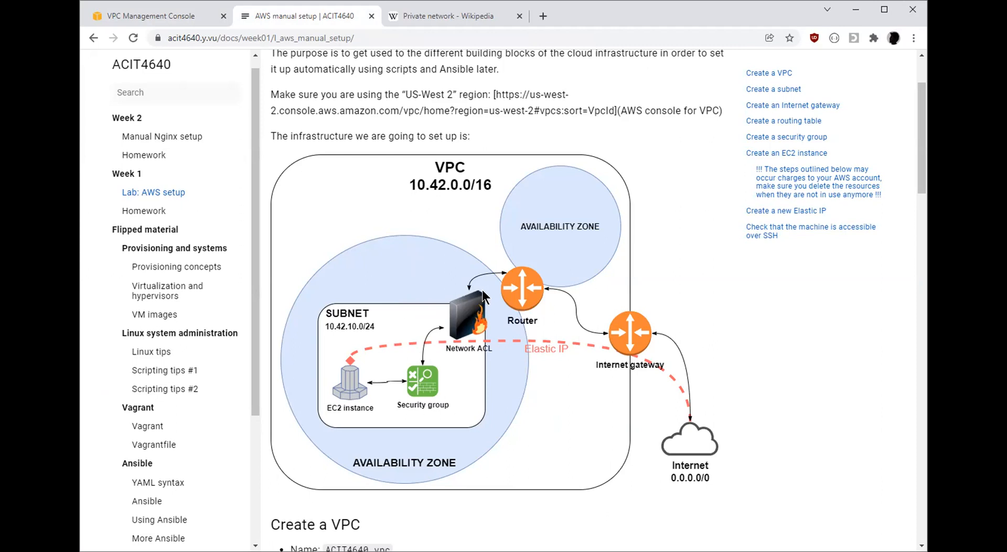
click(152, 16)
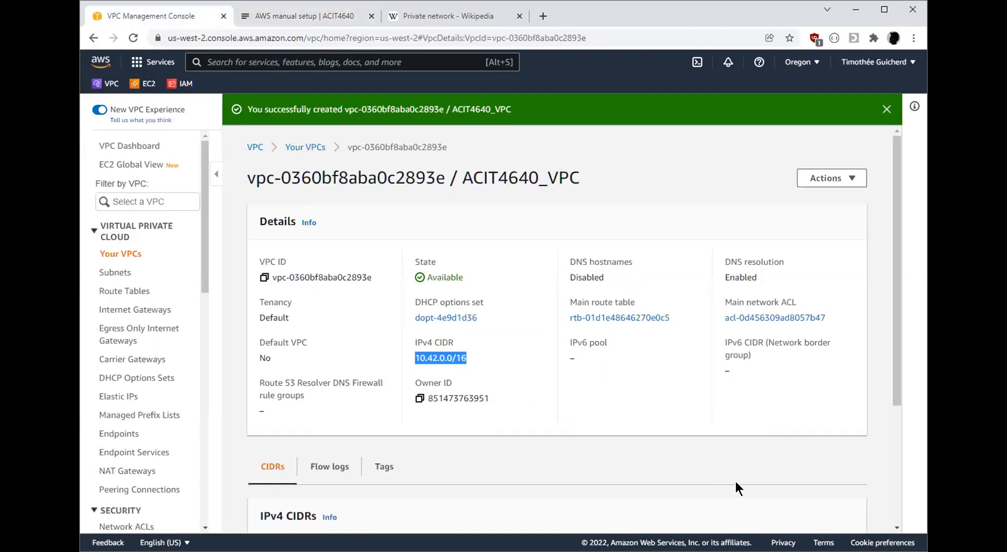
click(800, 62)
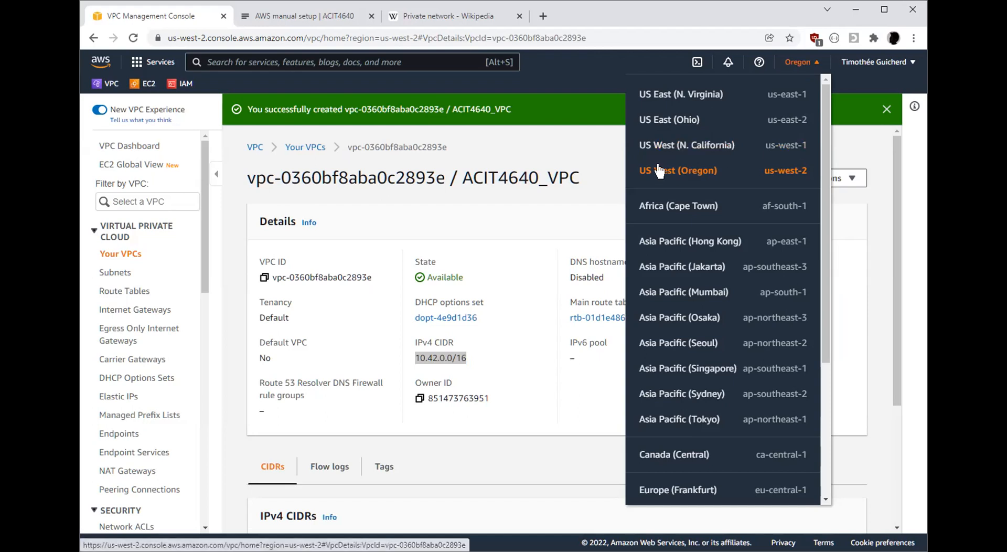
click(558, 143)
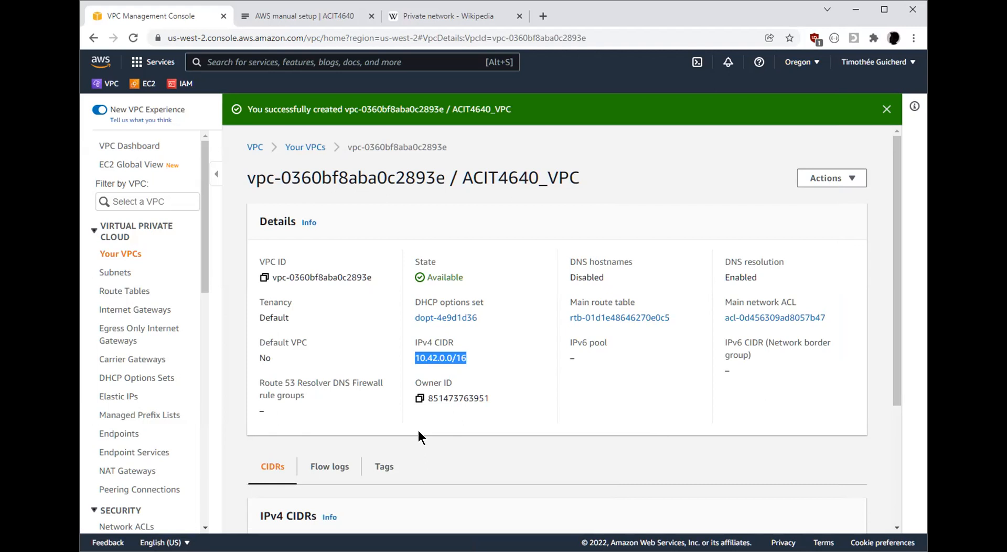
Consult the lab diagram for the subnet, start creating a new subnet and choose ACIT4640_VPC as its VPC
click(264, 15)
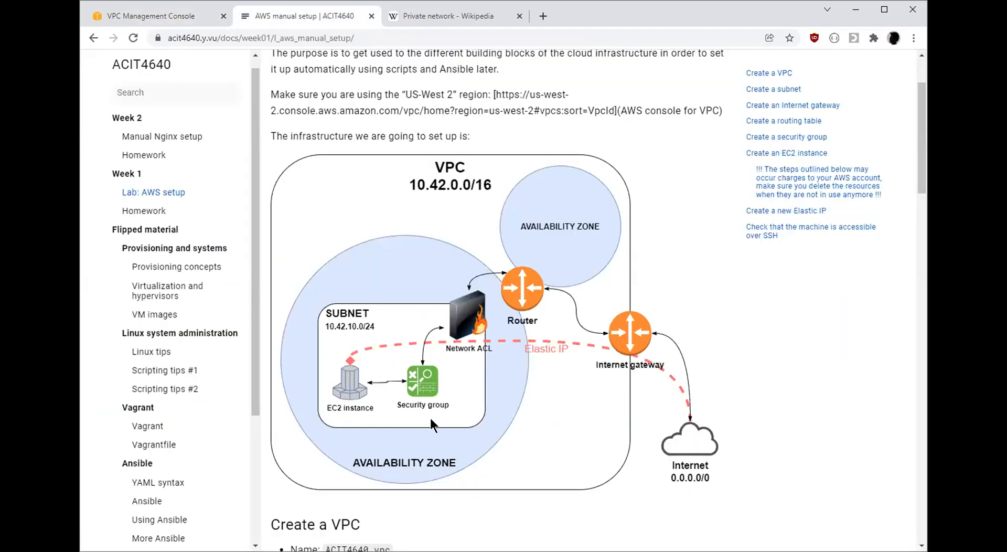
click(144, 11)
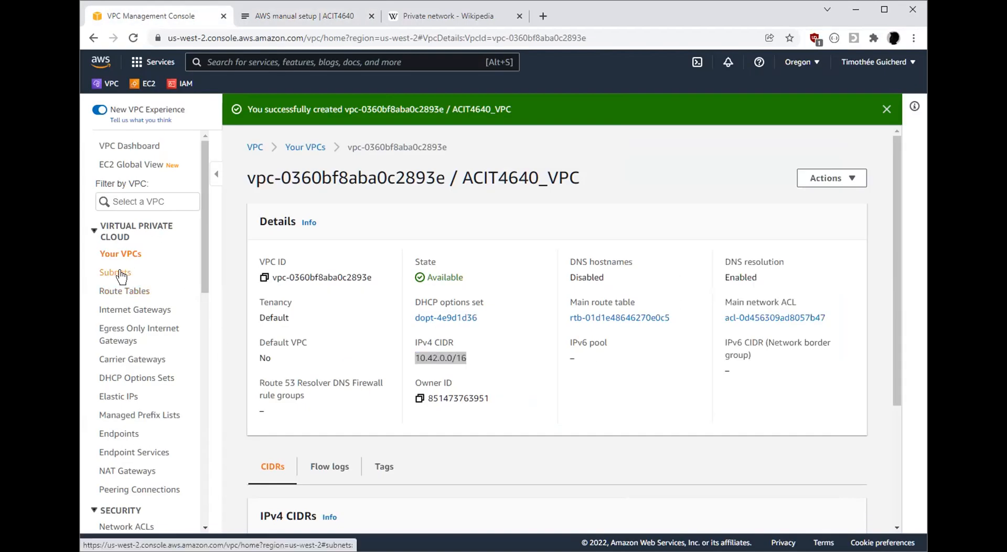
click(121, 273)
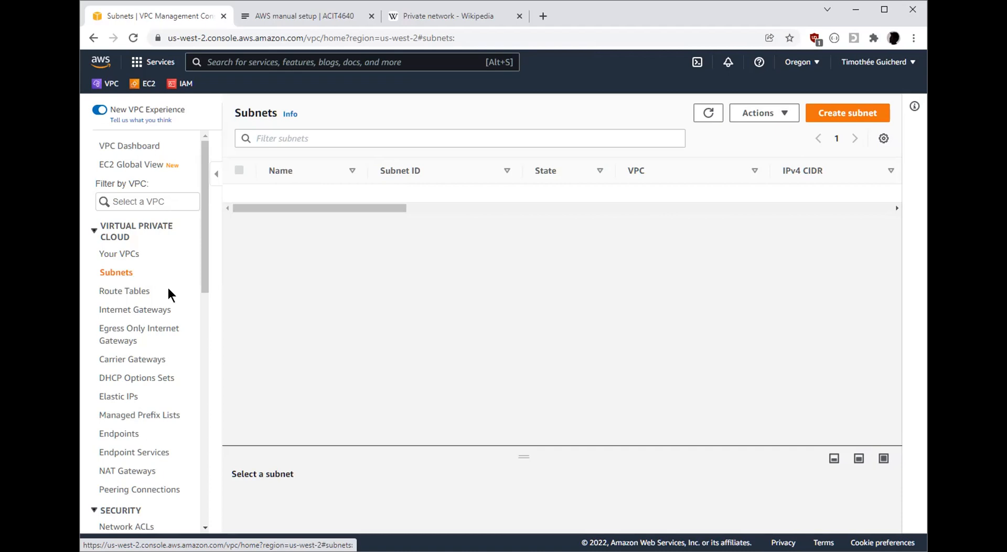
click(853, 114)
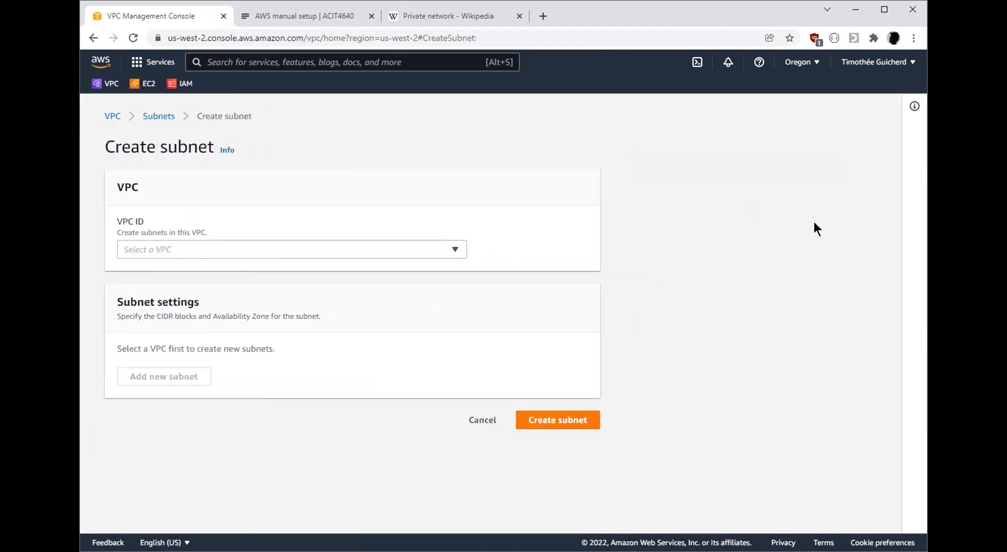
click(453, 249)
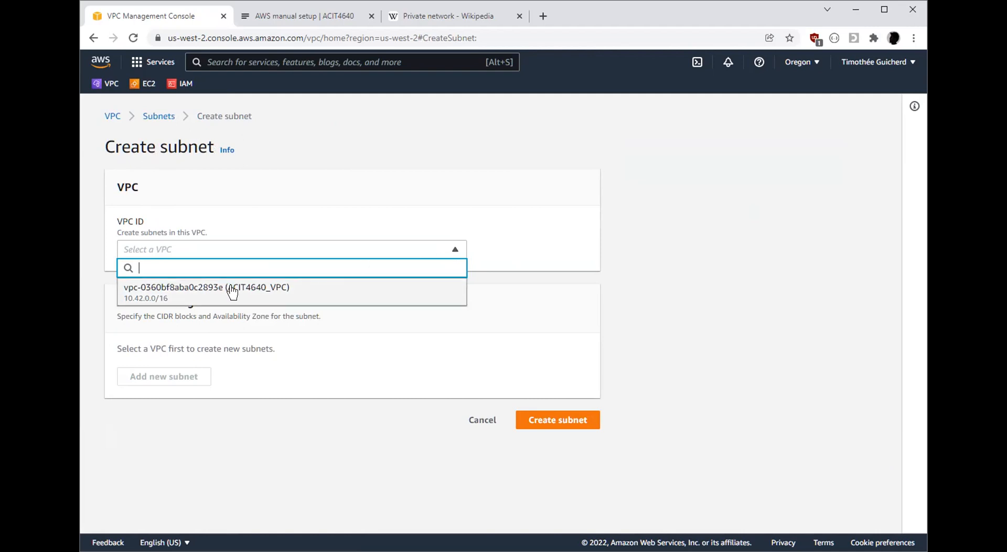
click(140, 292)
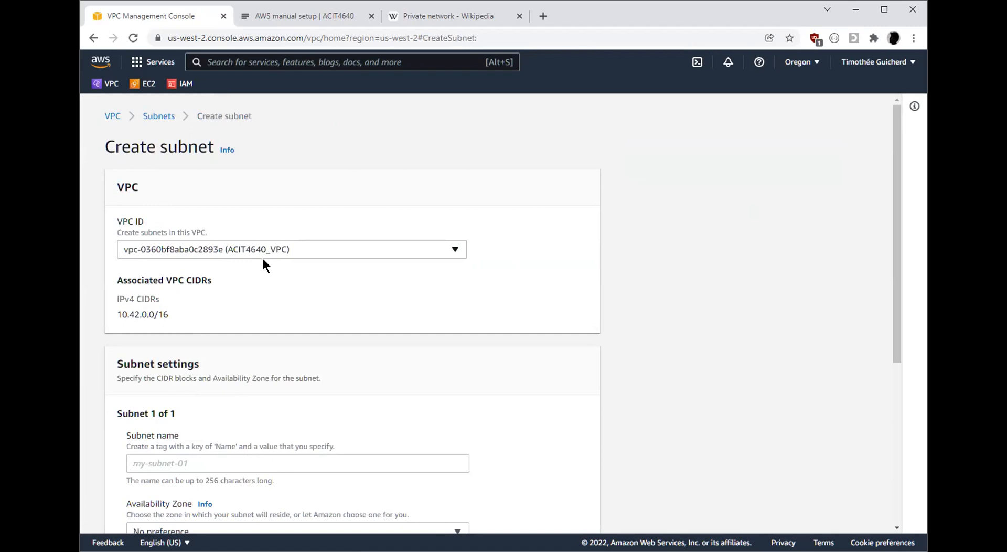
Name the subnet ACIT4640_SUBNET and set its availability zone to US West (Oregon) / us-west-2a
scroll(885, 308, down, 4)
click(234, 257)
click(212, 279)
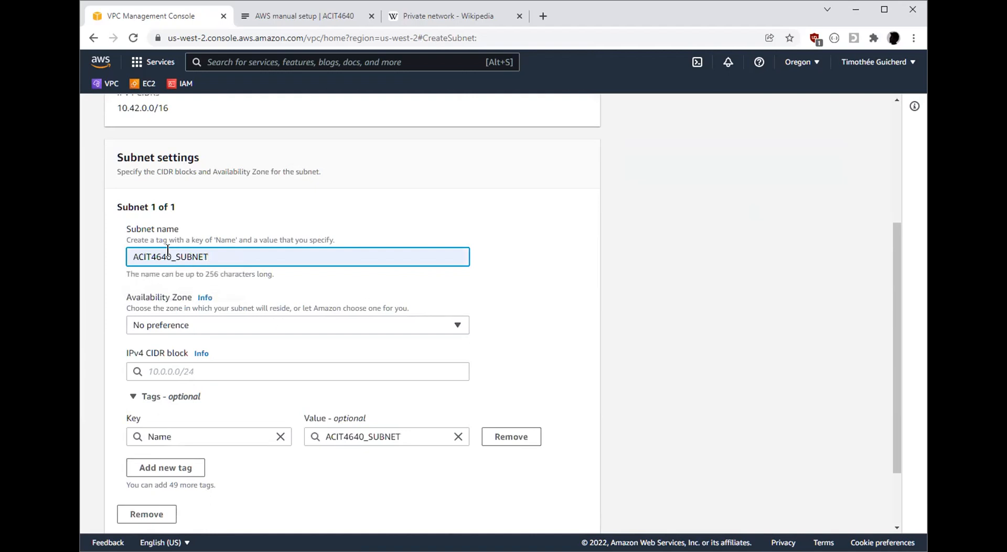
click(443, 325)
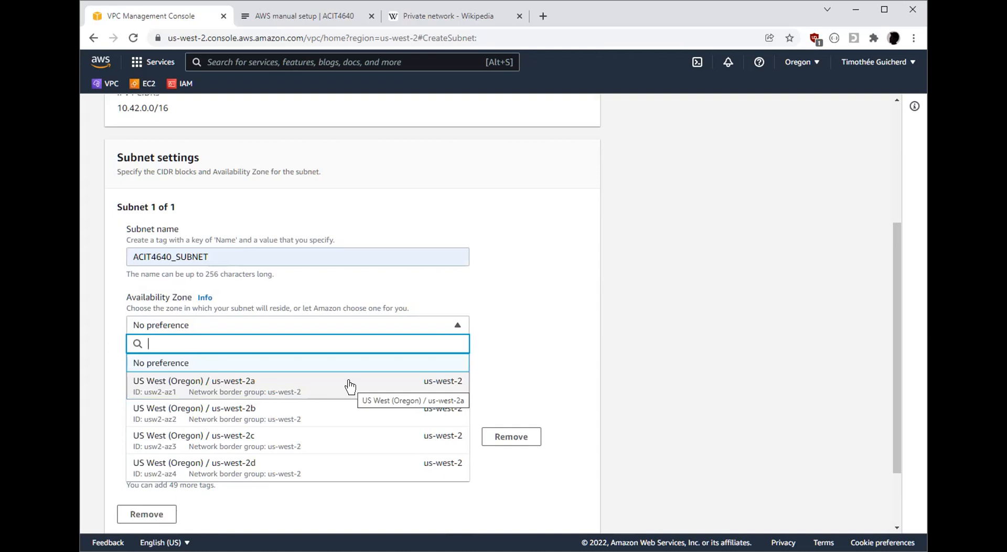
click(399, 383)
Compare the availability zones in the lab diagram with the zone options and keep us-west-2a for the subnet
click(313, 14)
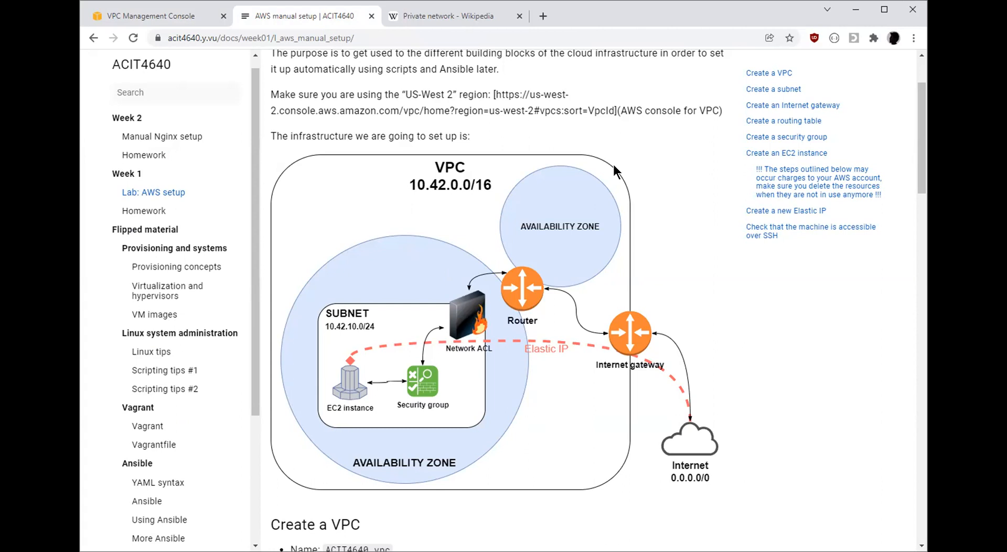
click(133, 14)
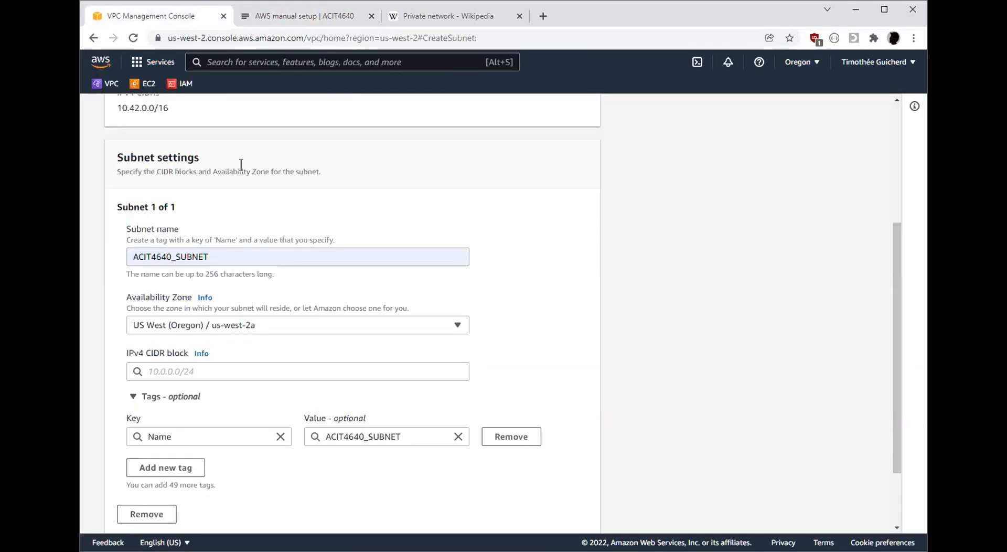
click(290, 330)
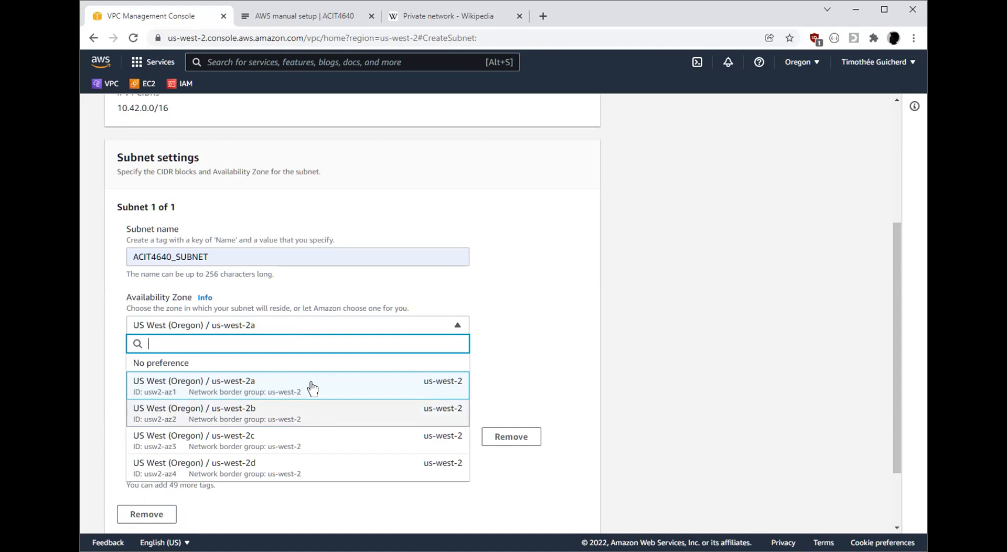
click(414, 391)
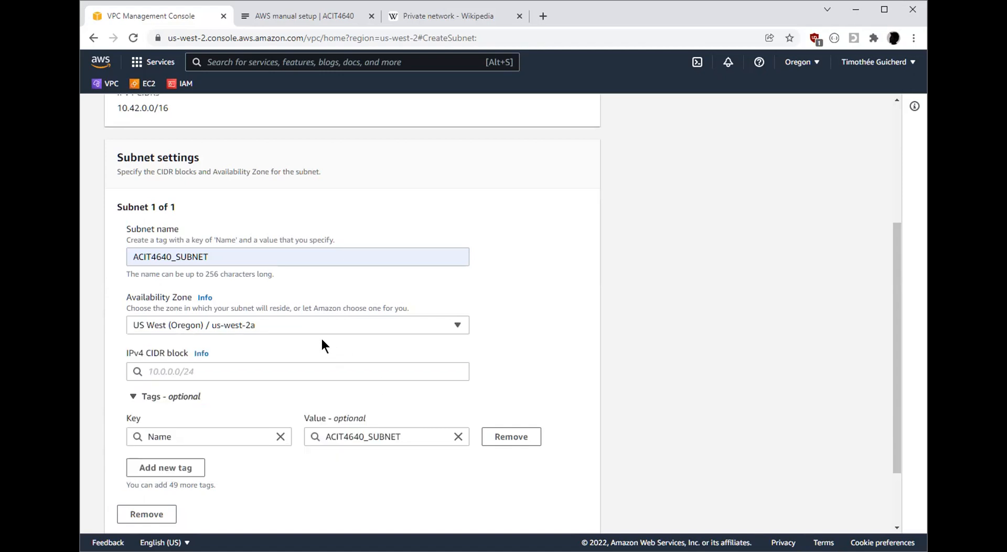
click(302, 325)
click(298, 391)
Consult the lab diagram for the subnet's address range and set the IPv4 CIDR block to 10.42.10.0/24
click(242, 364)
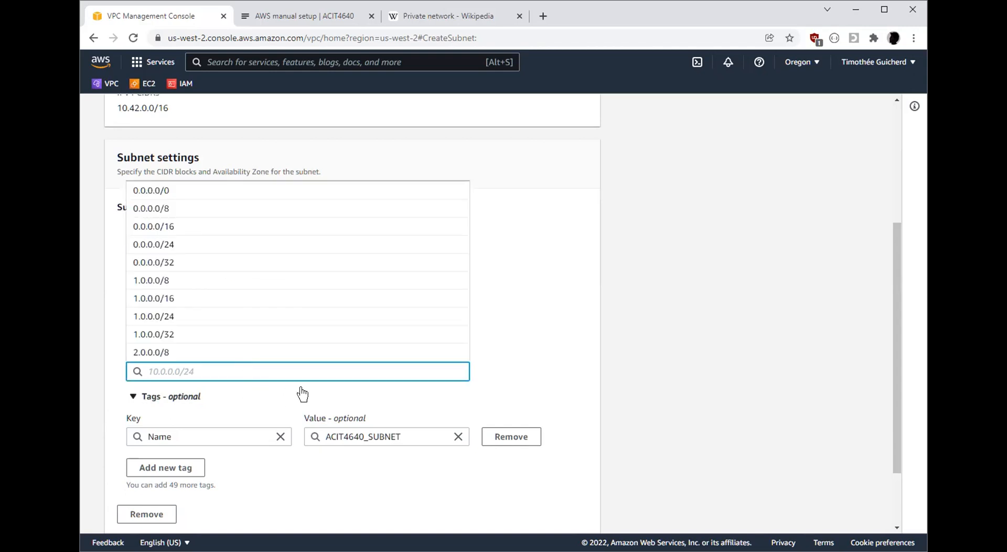
click(629, 348)
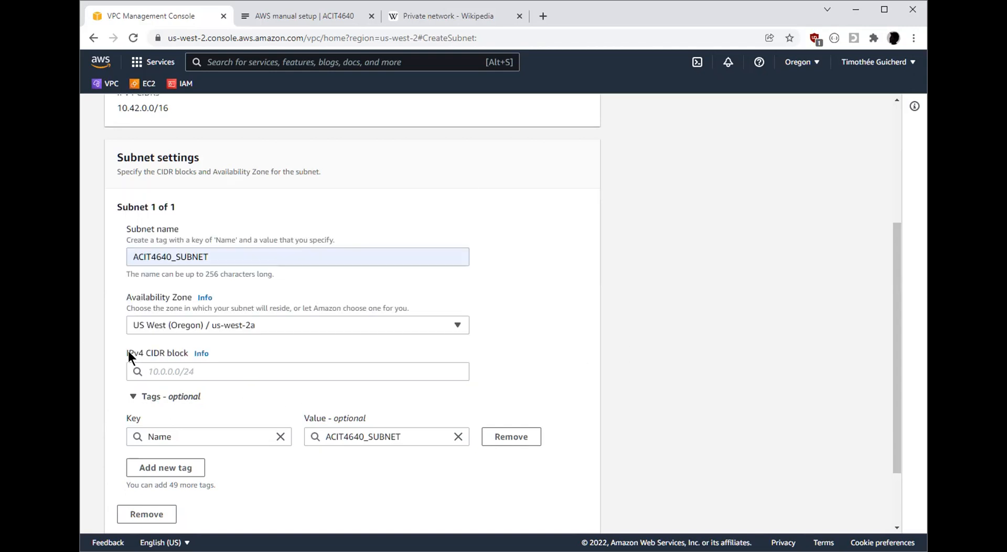
key(ctrl+Tab)
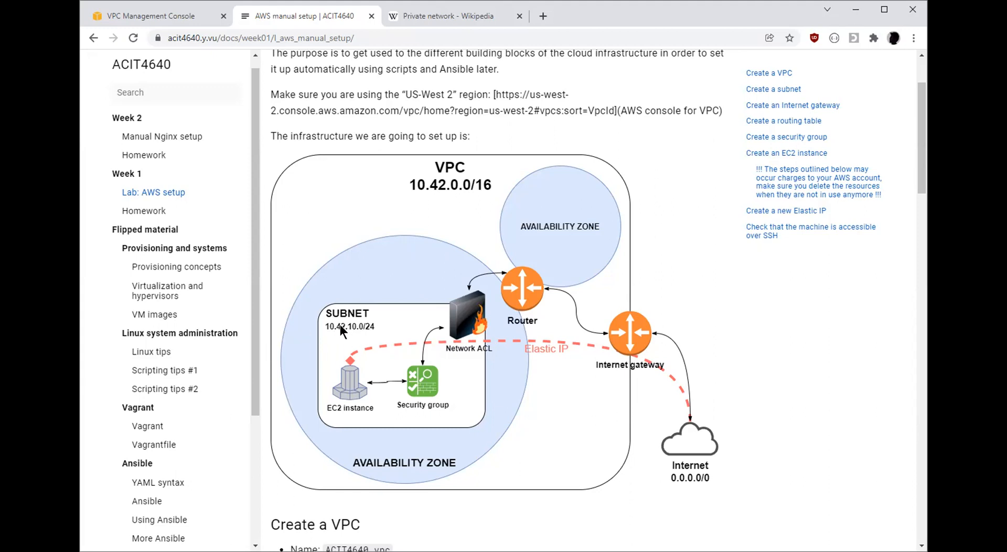
click(134, 16)
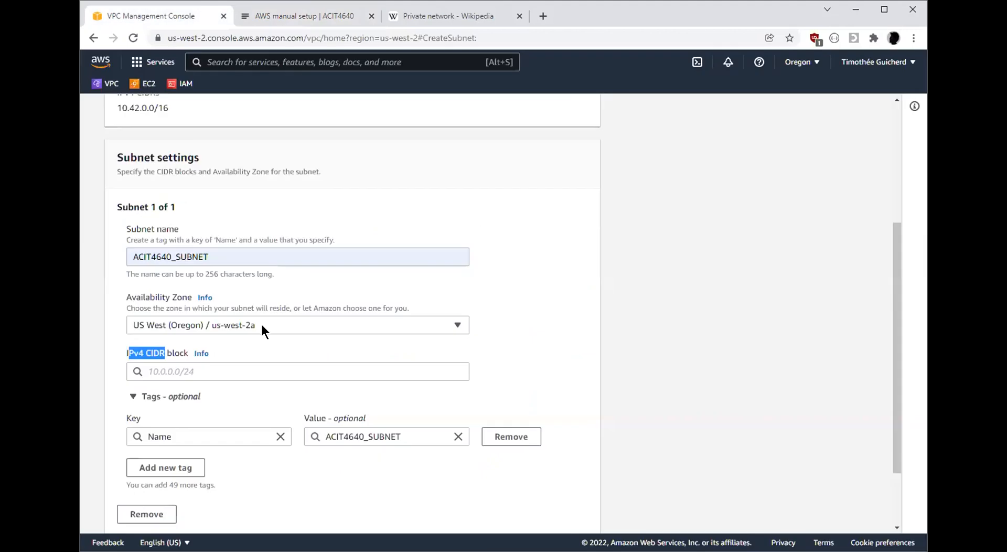
click(203, 371)
text(10.42)
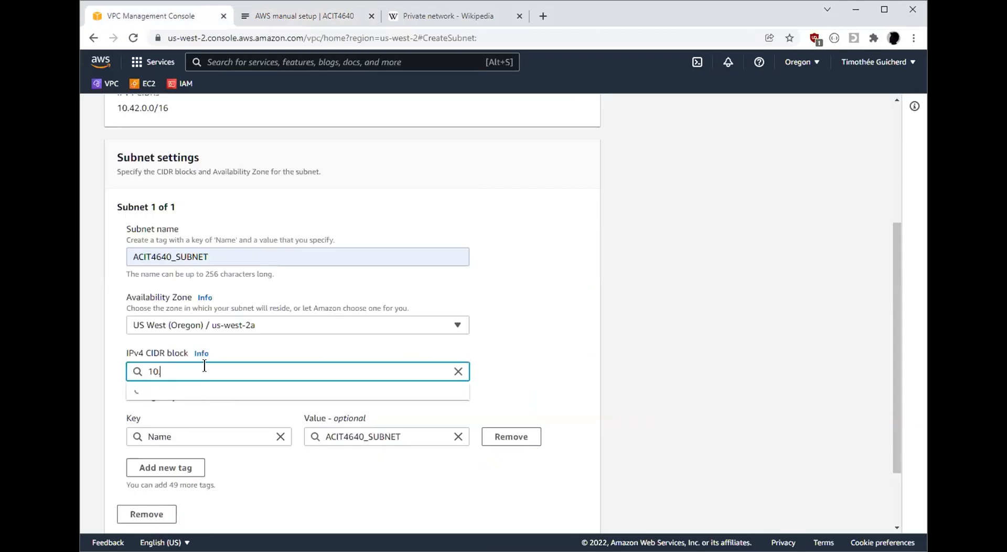
text(.10.0/02)
key(BackSpace)
key(BackSpace)
text(24)
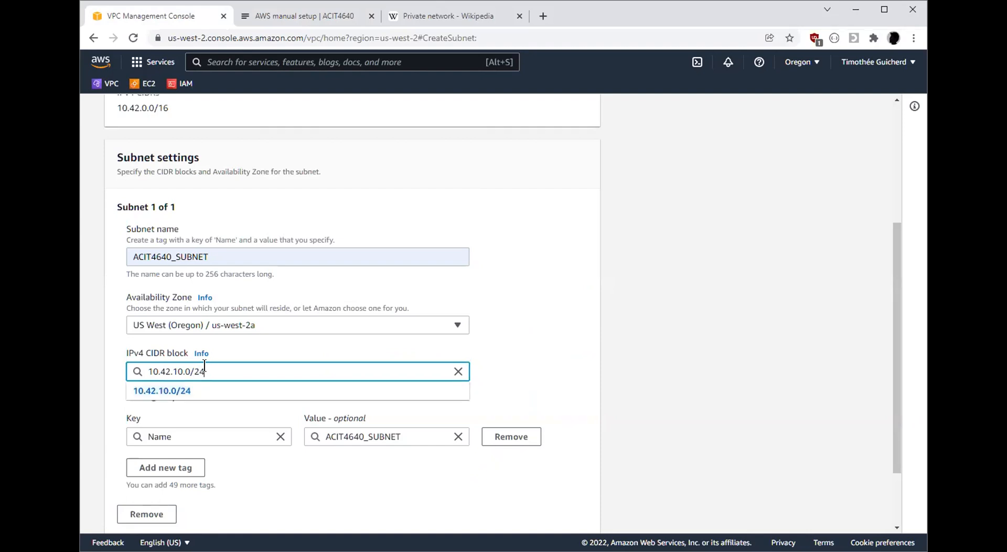
click(671, 340)
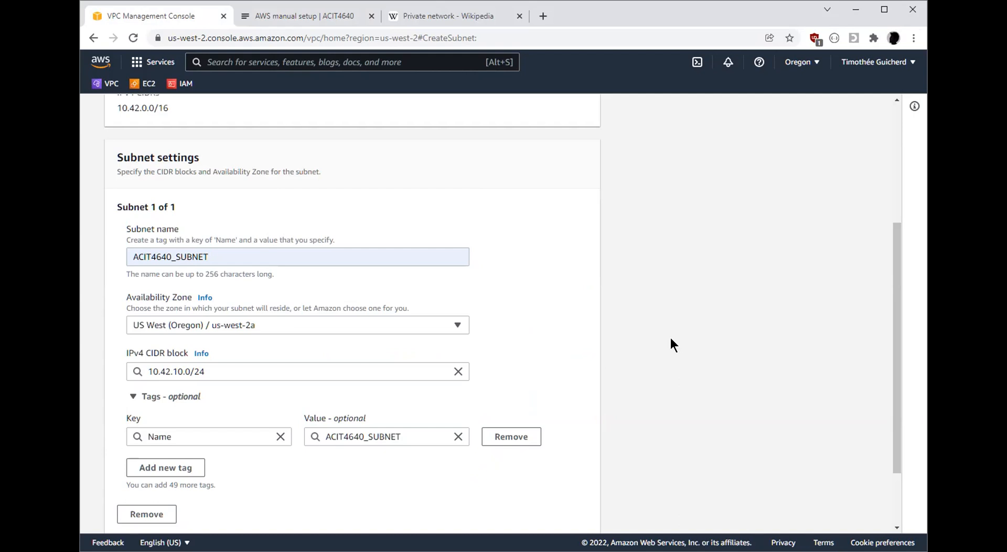
Review the subnet's Name tag and create the subnet
double_click(394, 437)
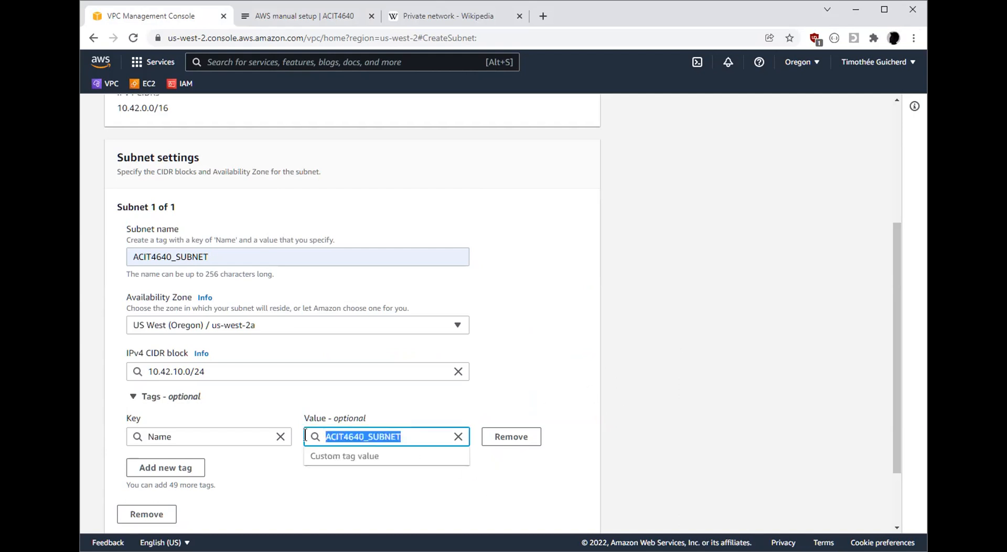
click(636, 381)
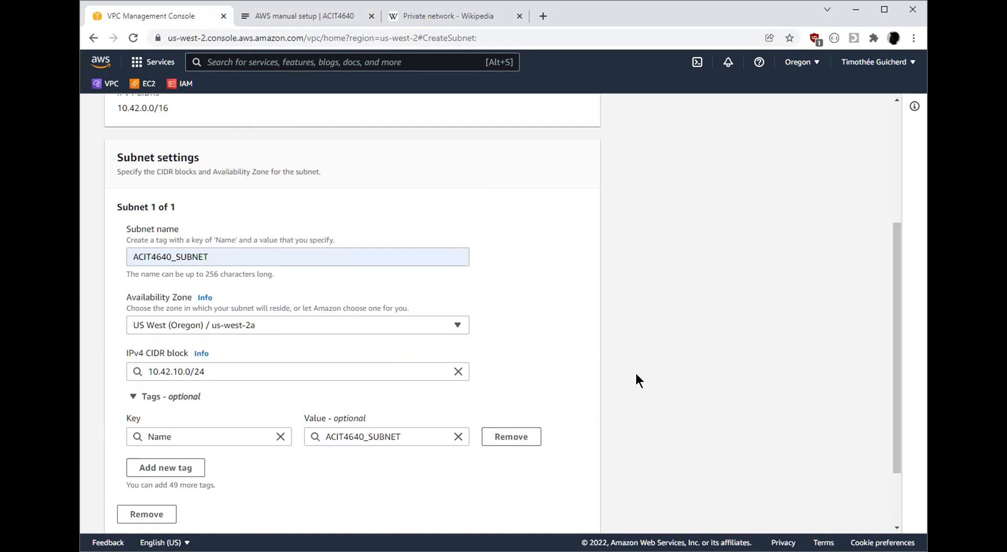
scroll(637, 375, down, 2)
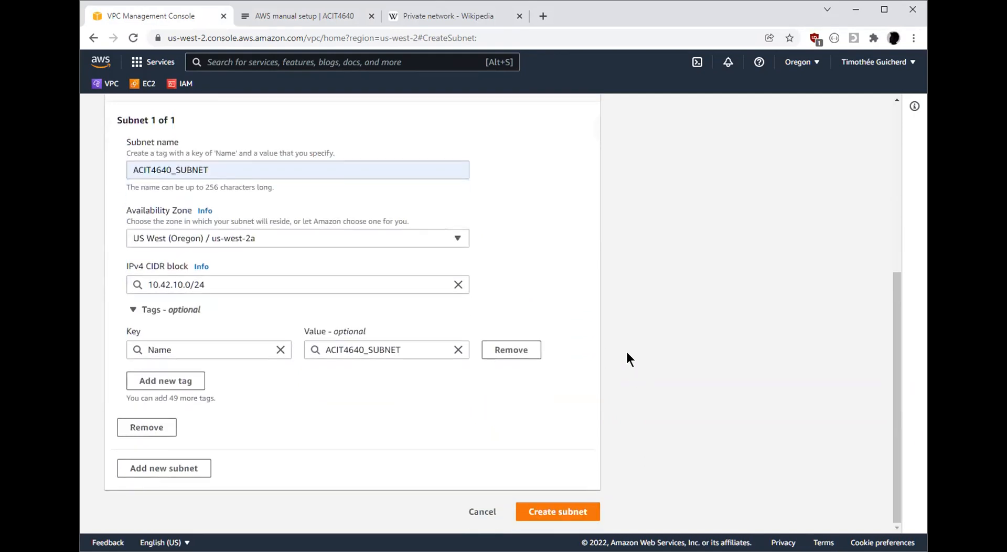
click(591, 516)
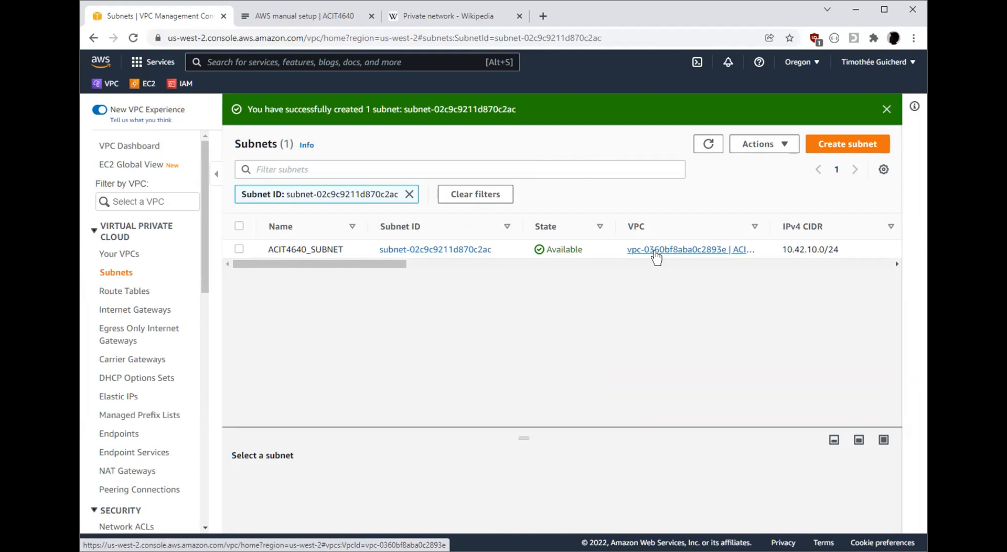
Examine the lab page's VPC and subnet instructions and the router and internet gateway in the infrastructure diagram
click(301, 16)
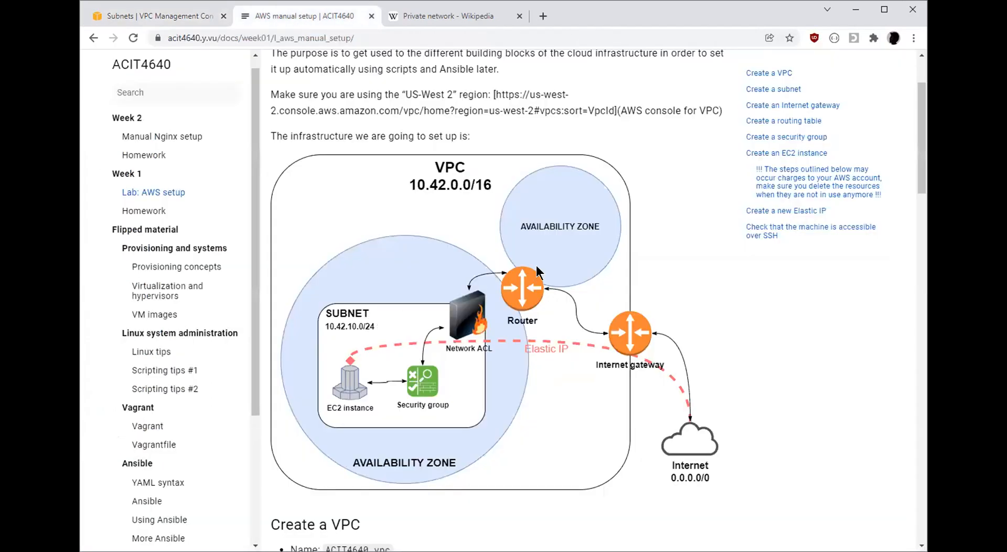
scroll(546, 283, down, 5)
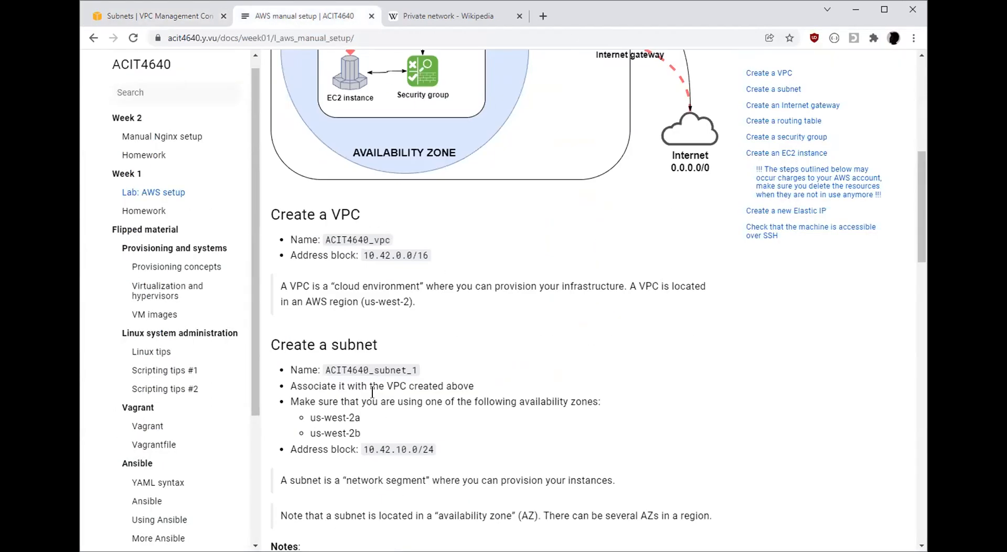
scroll(545, 373, down, 4)
scroll(546, 373, up, 3)
scroll(542, 372, up, 10)
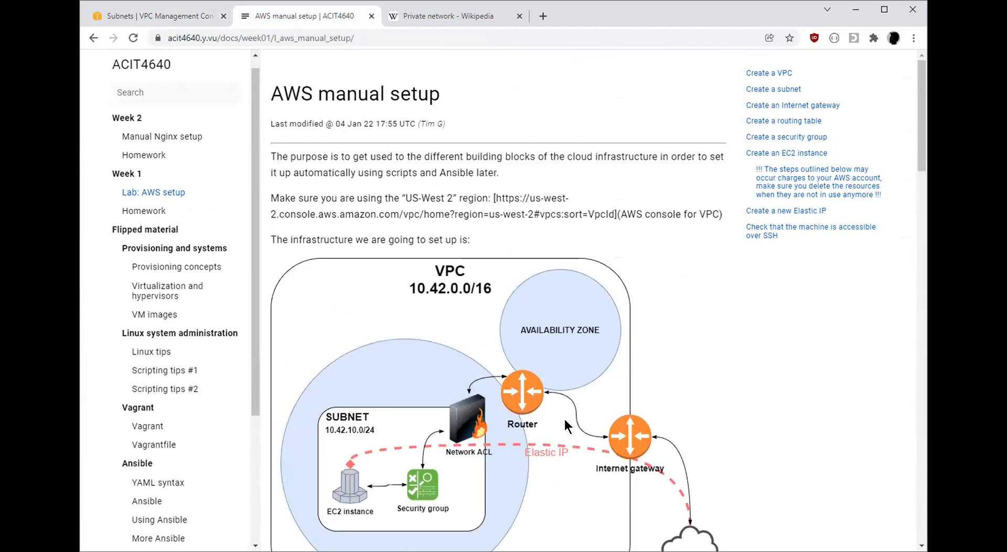
scroll(565, 417, down, 3)
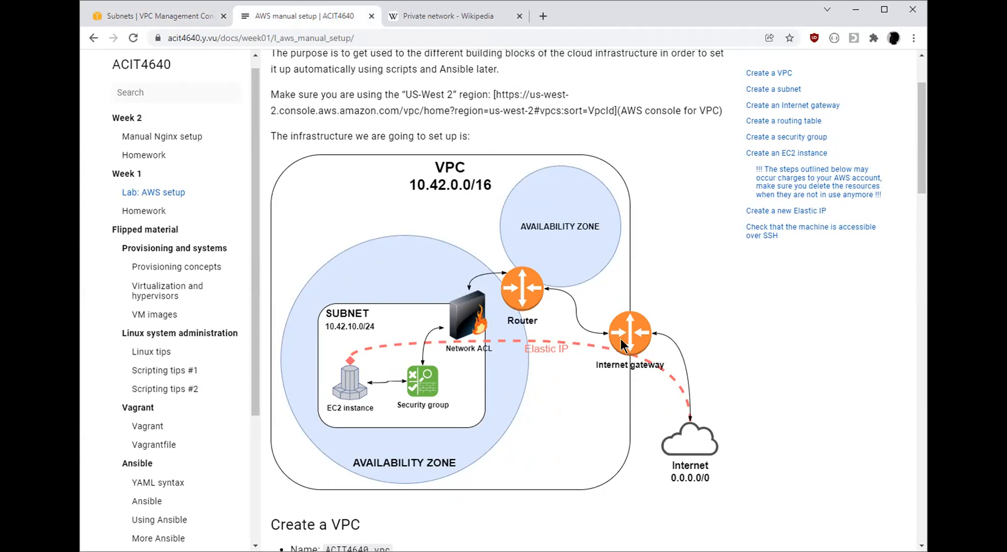
Create an internet gateway with the name tag ACIT4640_IGW
click(164, 20)
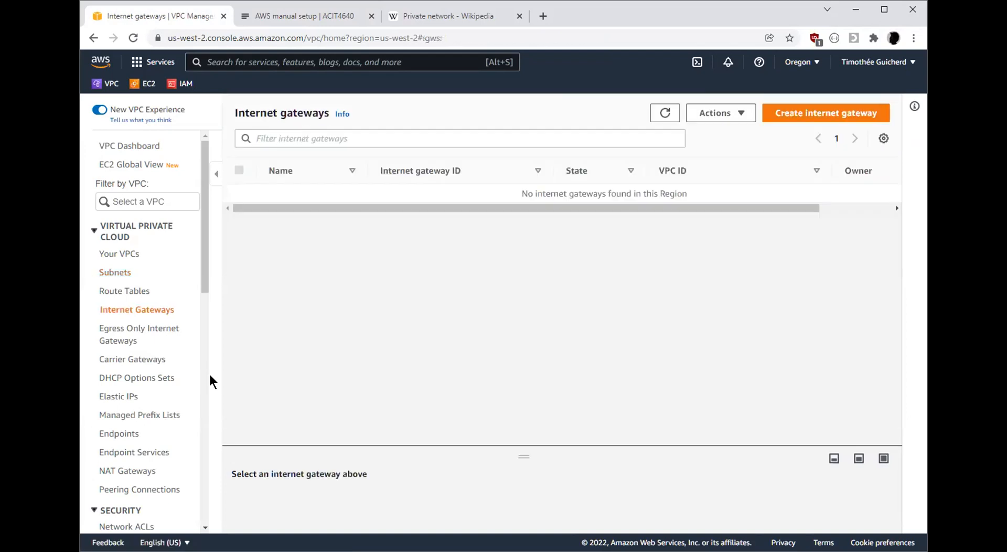
click(814, 117)
click(237, 283)
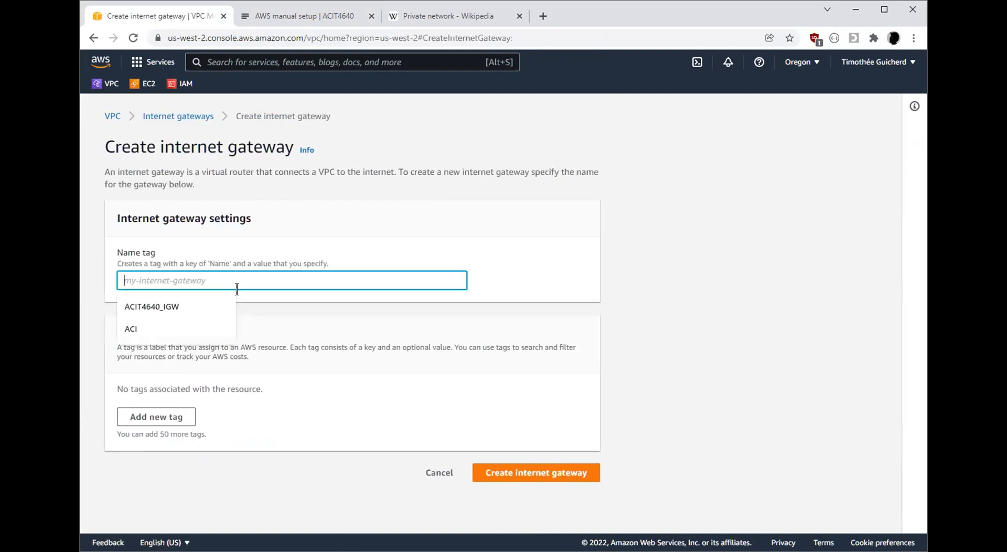
click(202, 302)
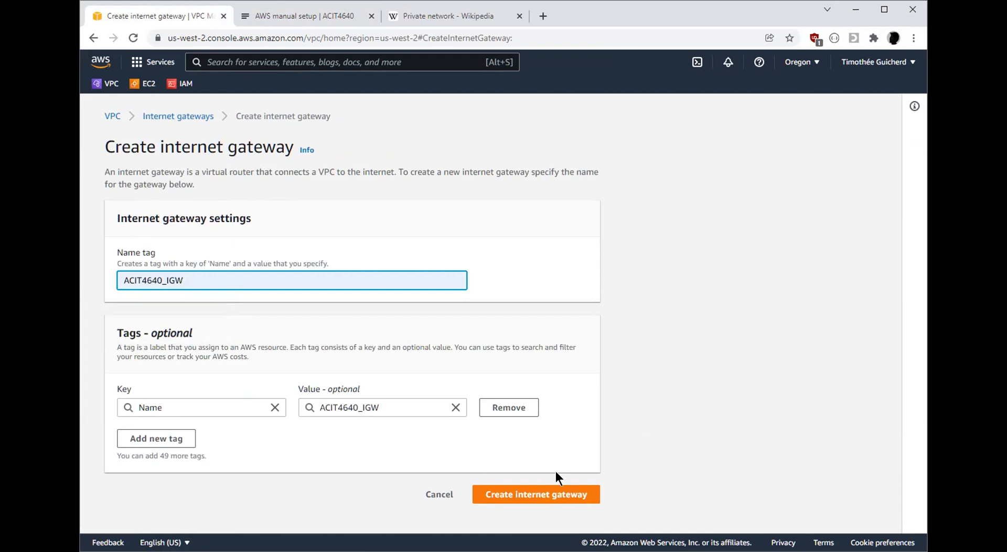
click(579, 496)
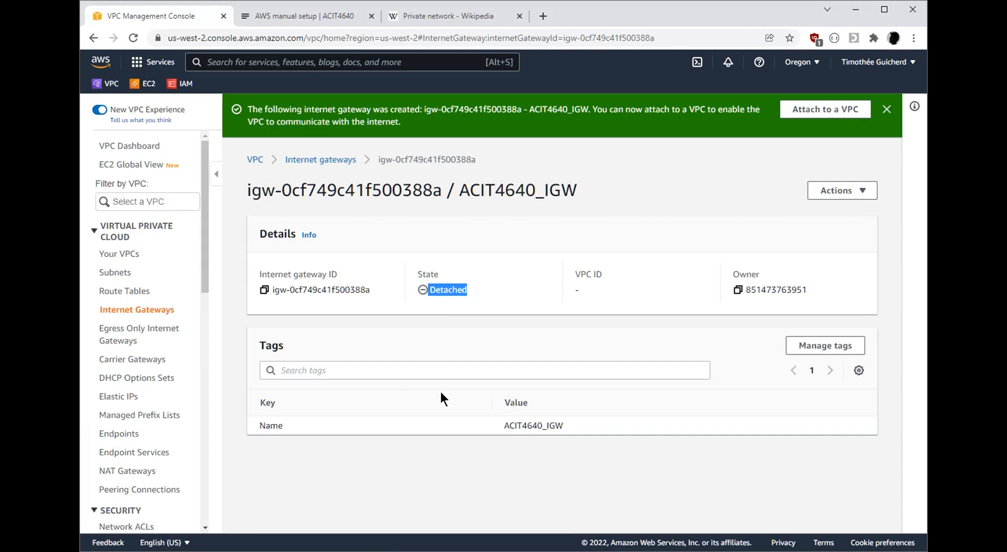
Attach the ACIT4640_IGW internet gateway to ACIT4640_VPC
drag(614, 285, 568, 290)
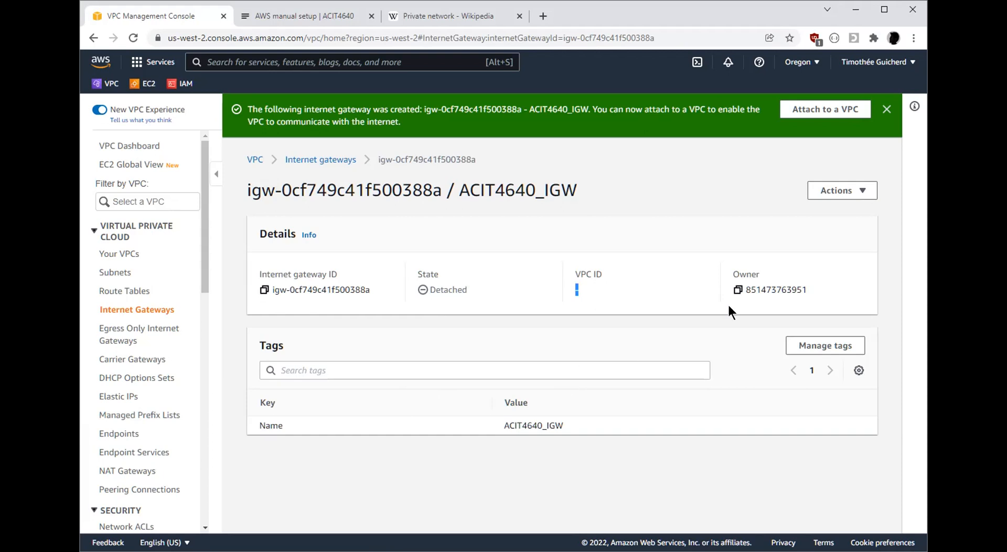
click(844, 195)
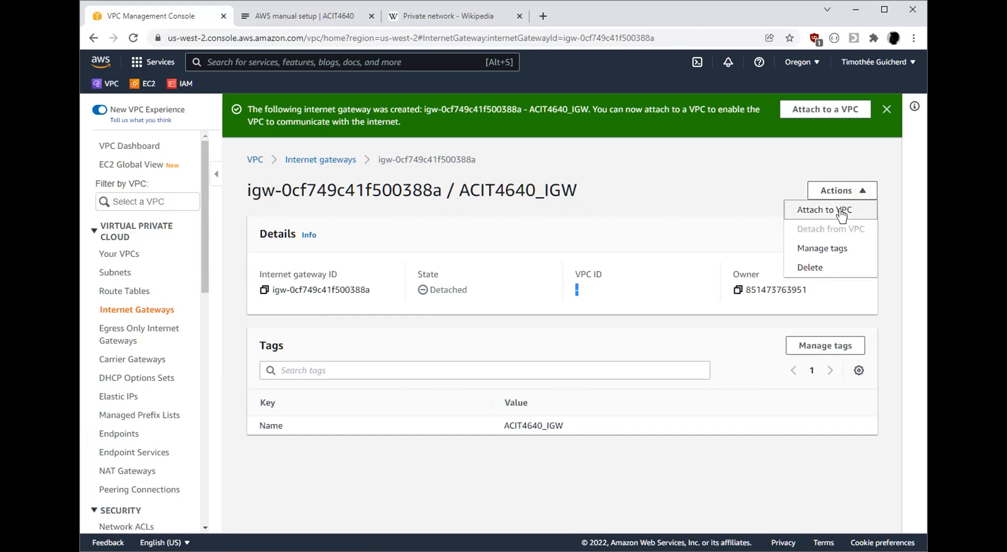
click(842, 212)
click(254, 257)
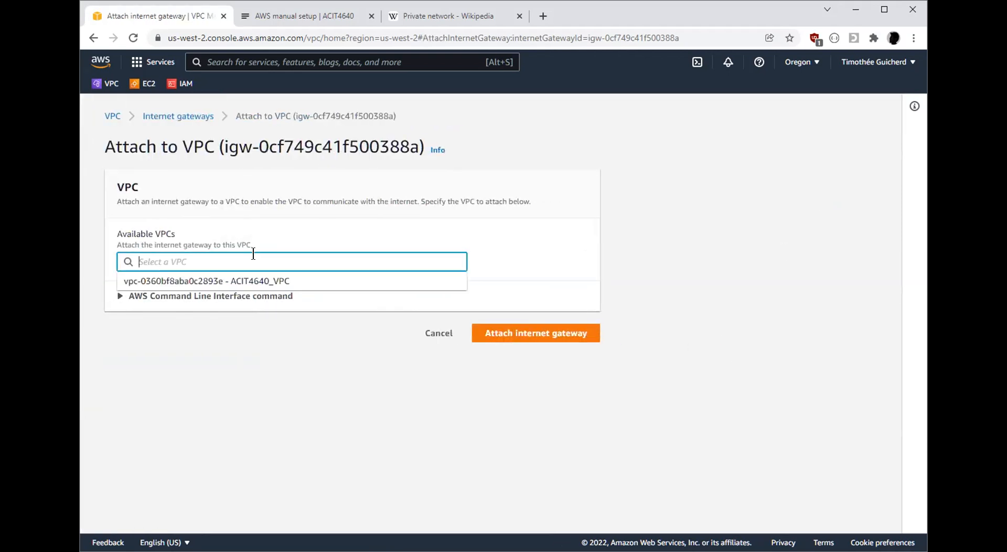
click(259, 283)
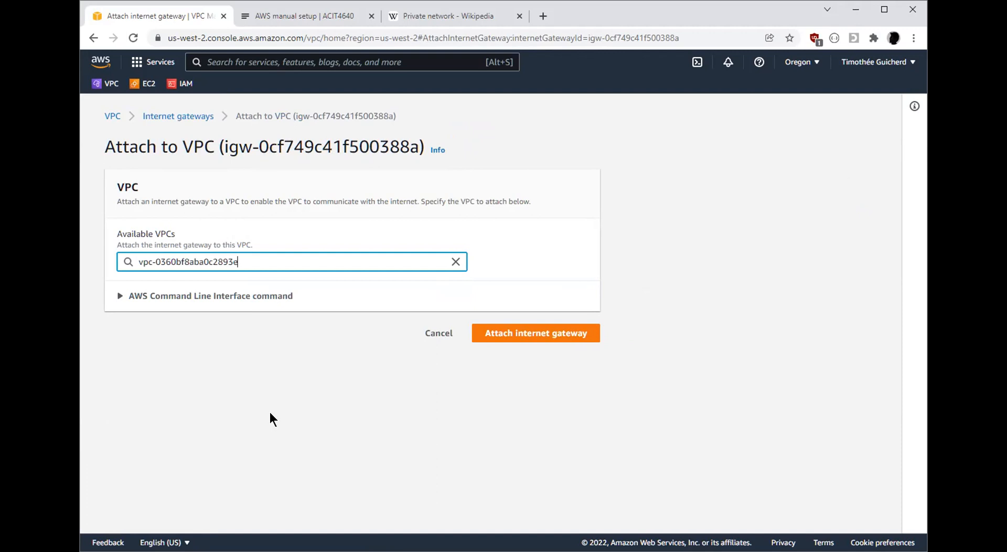
click(499, 338)
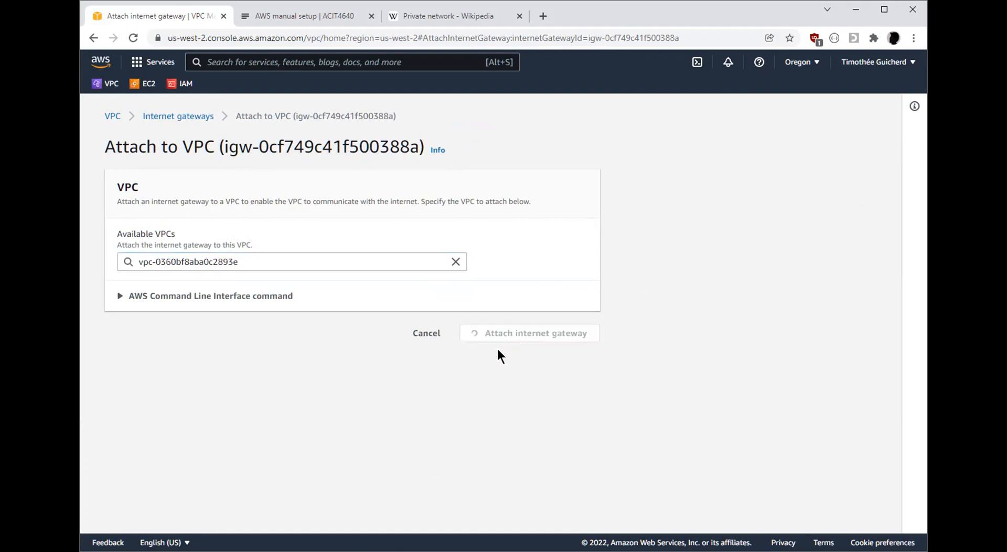
Check the internet gateway's attachment state and VPC ID against the router and gateway in the lab's infrastructure diagram
click(290, 15)
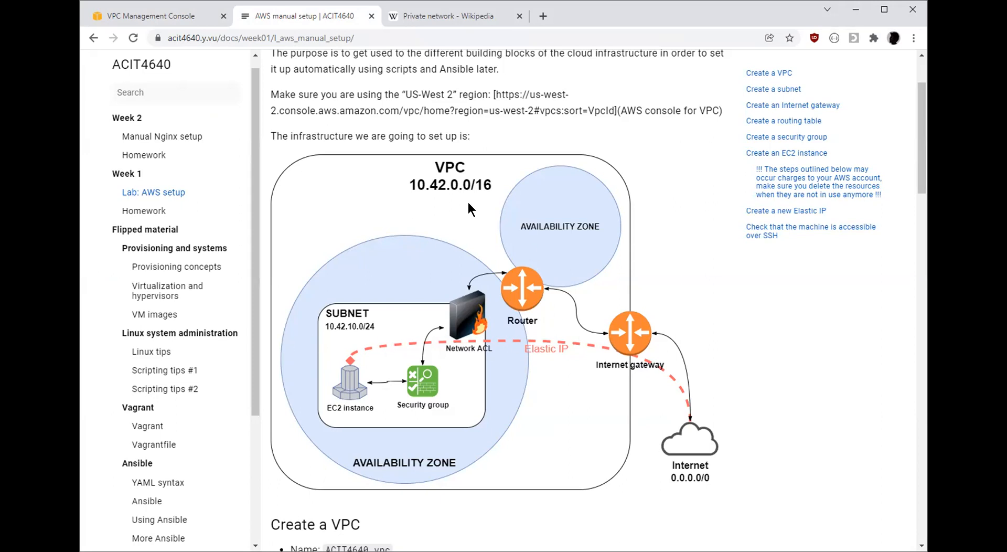
click(154, 16)
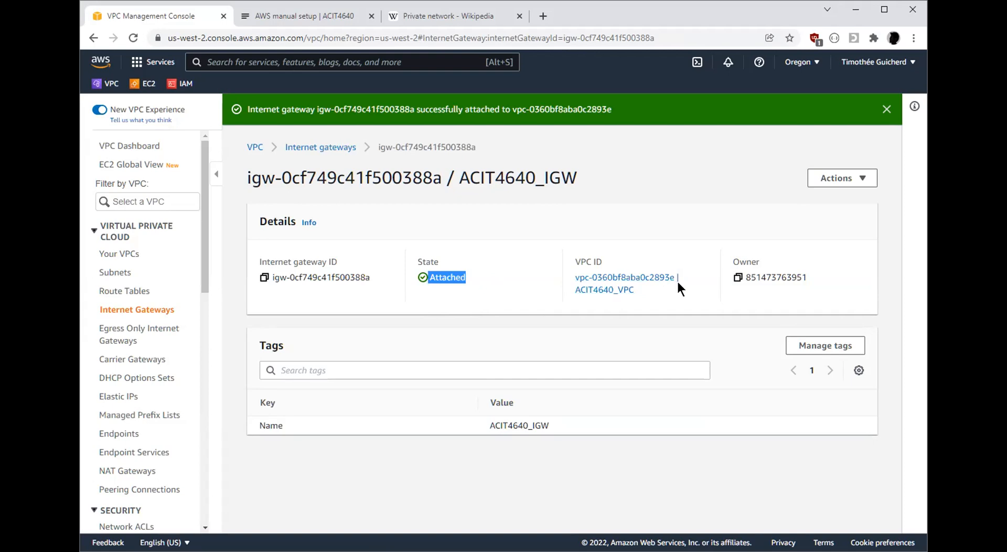
drag(678, 285, 591, 278)
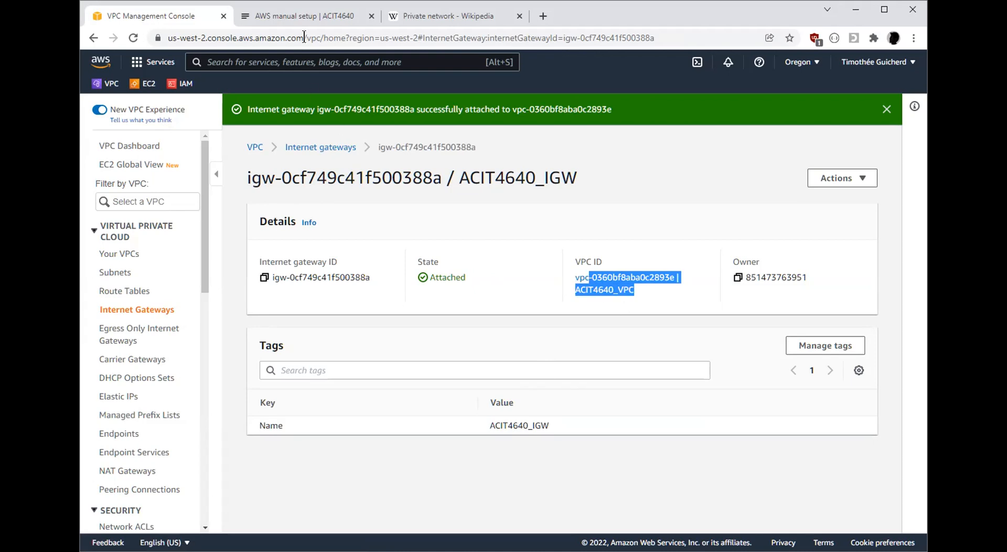
click(303, 19)
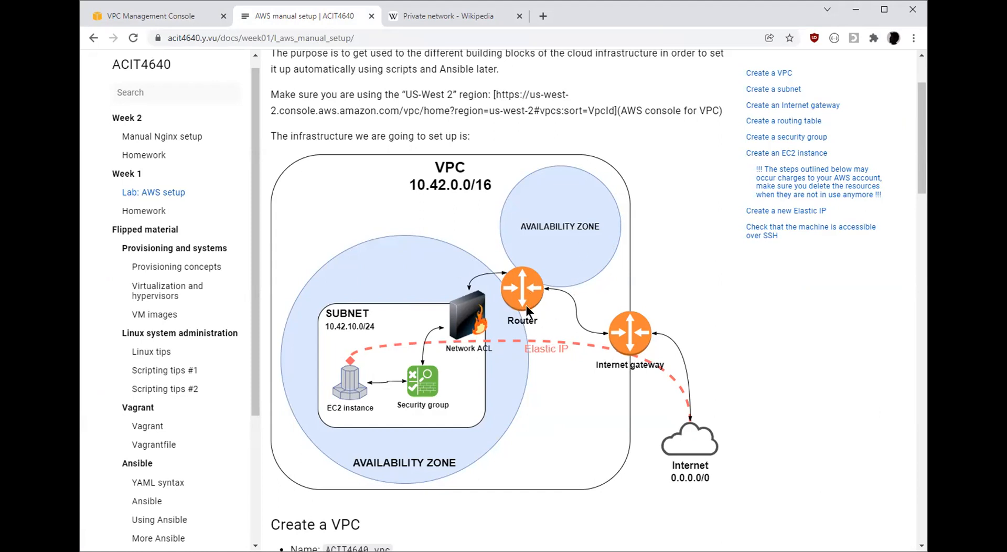
click(164, 20)
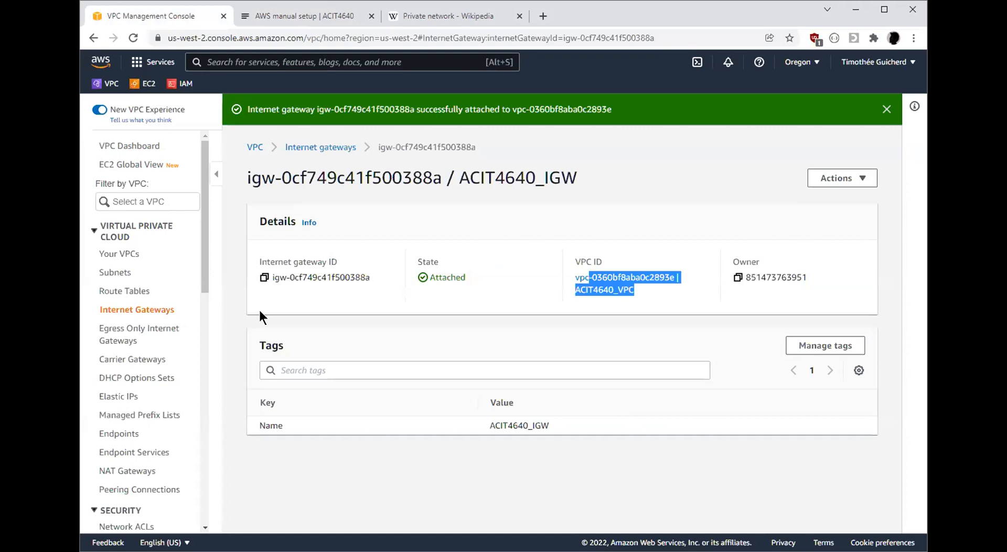
Begin a new route table and name it ACIT4640_RTBL
click(153, 292)
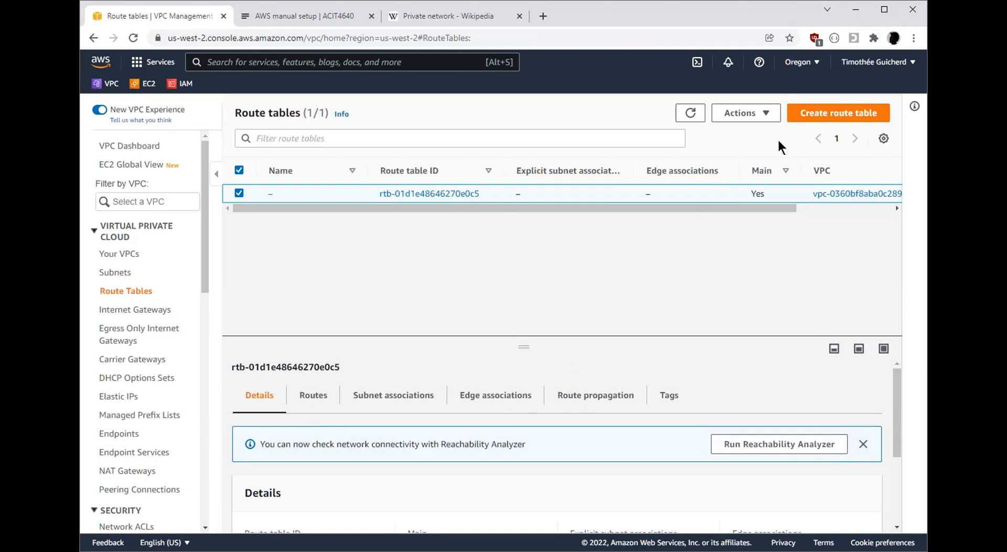
click(828, 114)
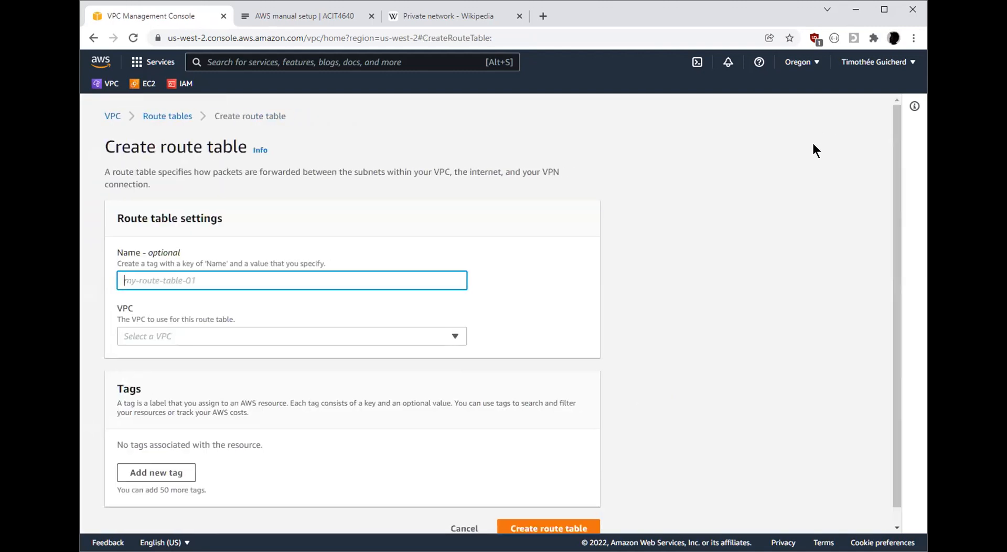
text(ACI)
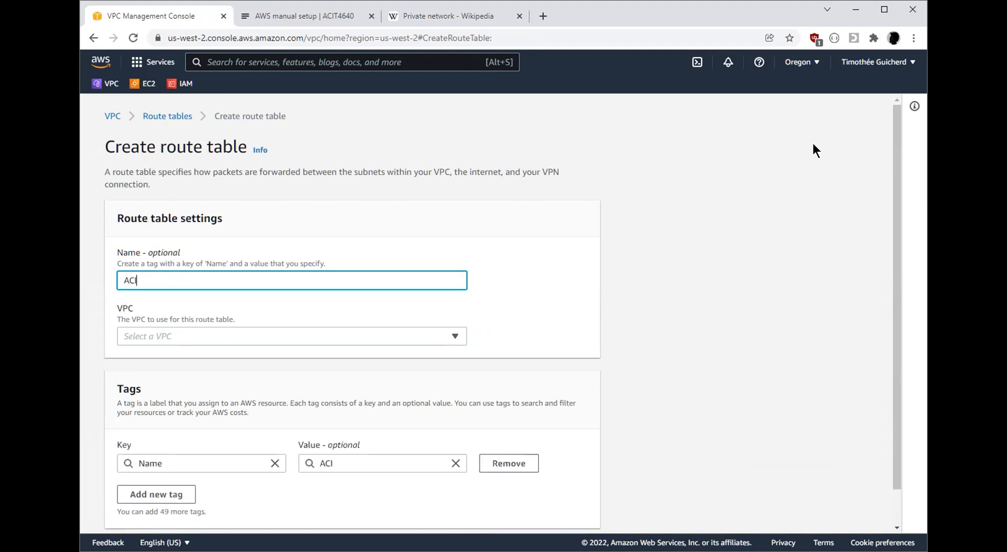
text(T4640-)
text(RTBL)
key(Tab)
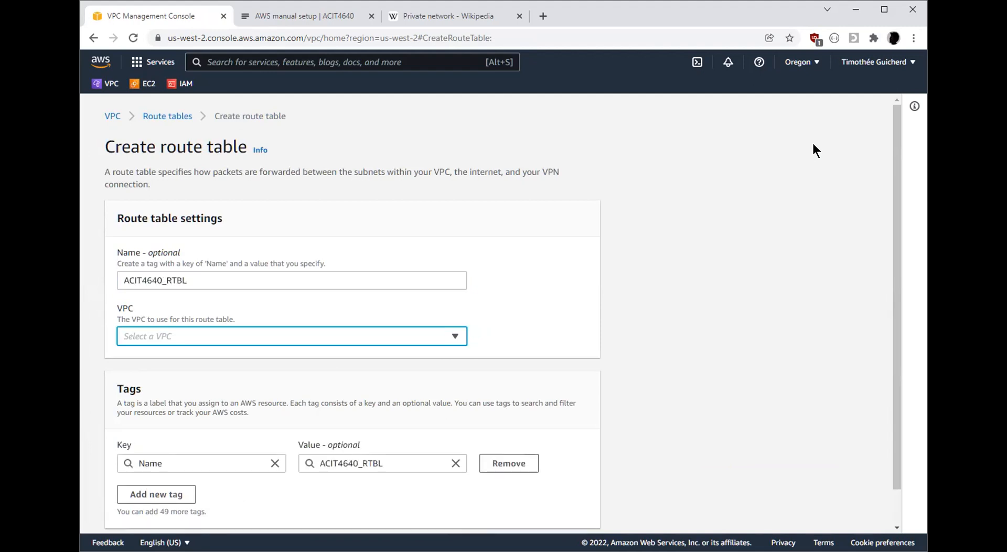
Assign the new route table to ACIT4640_VPC and create it
click(452, 339)
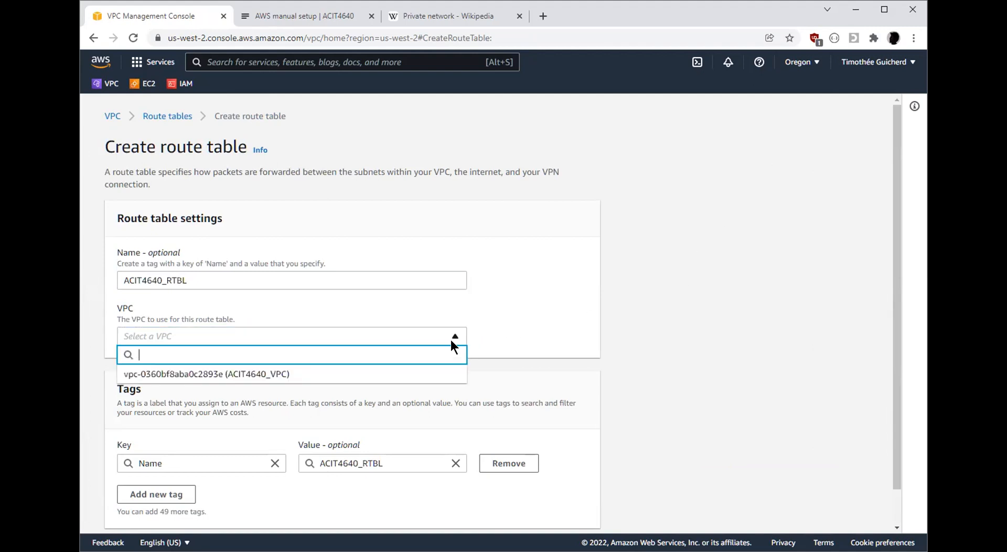
click(278, 373)
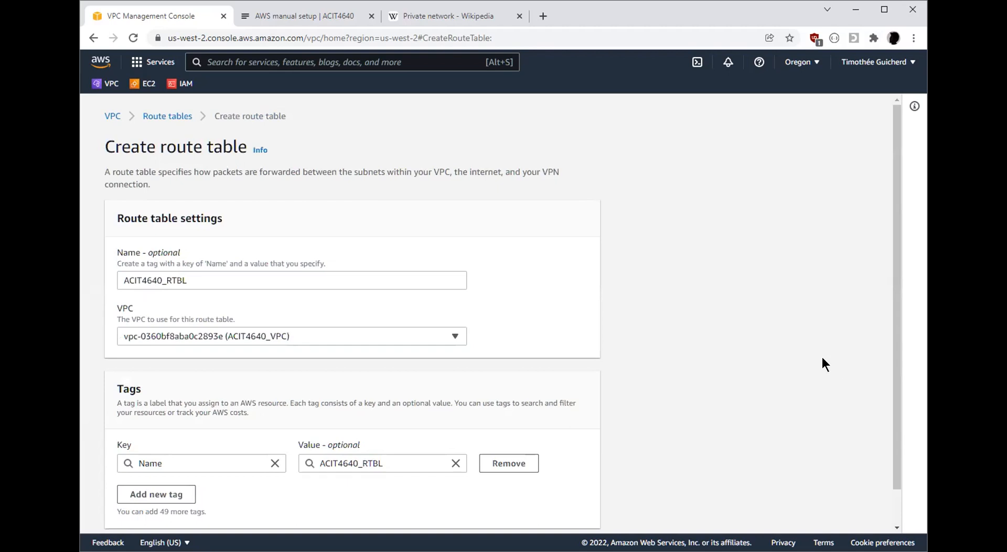
scroll(797, 347, down, 1)
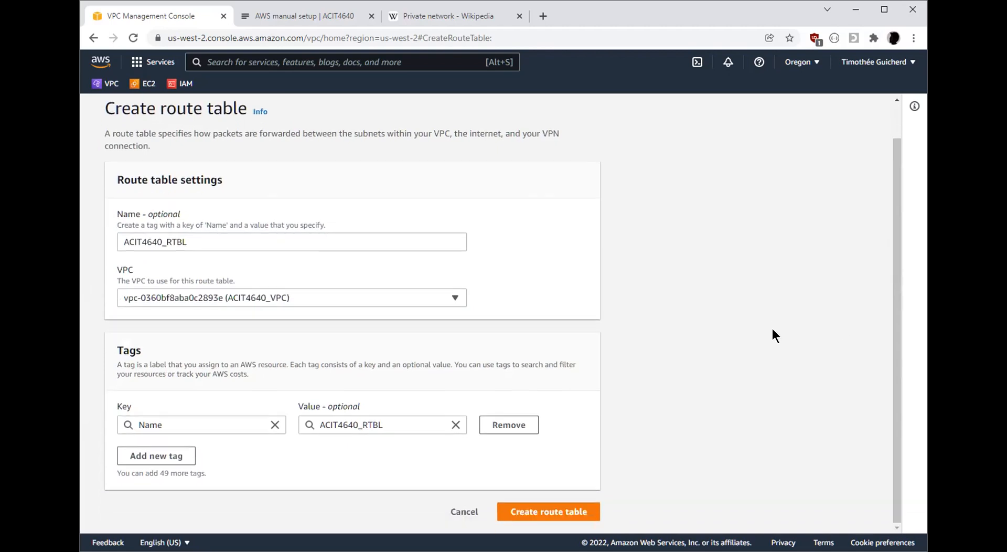
click(585, 511)
scroll(672, 317, down, 3)
scroll(640, 333, up, 3)
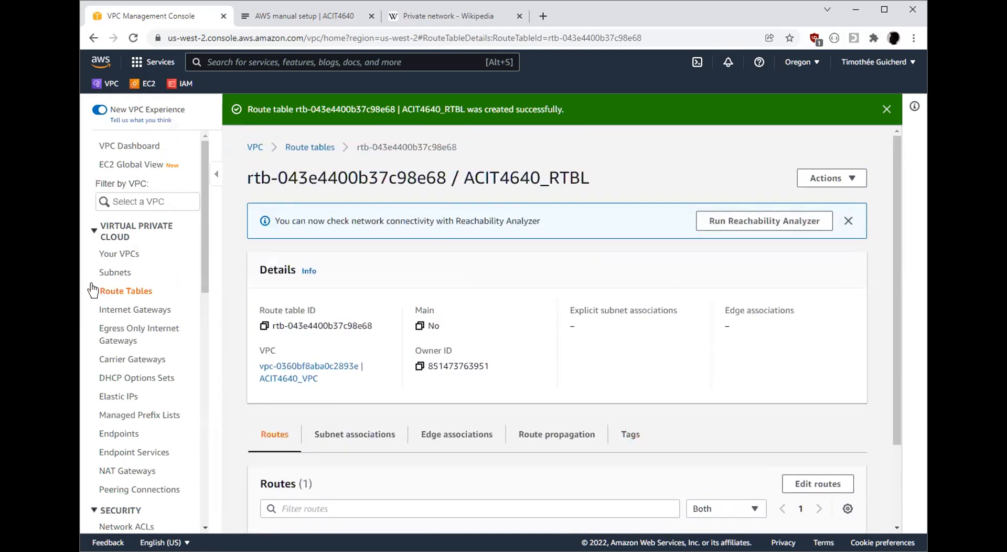
List the route tables and compare the Main setting of the unnamed table with that of ACIT4640_RTBL
click(110, 291)
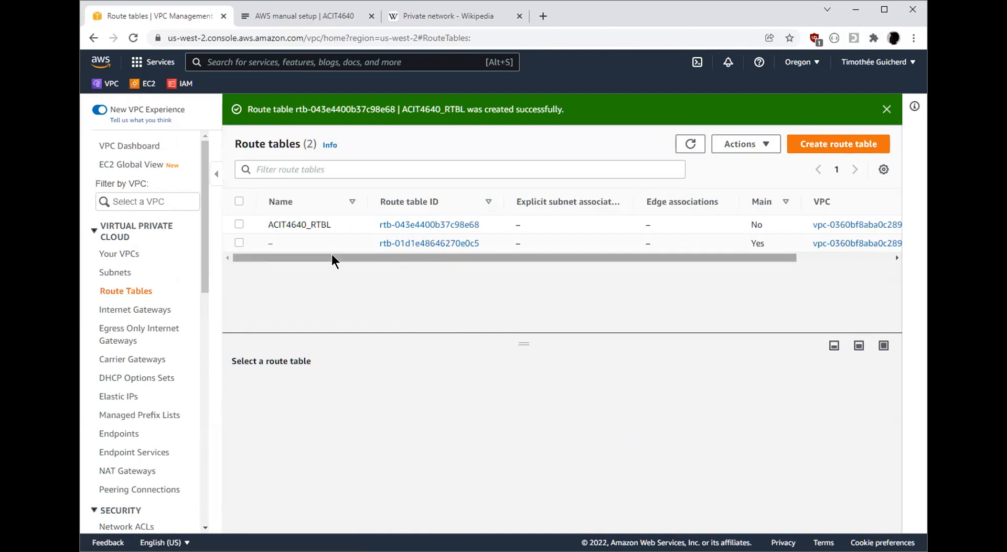
drag(772, 243, 362, 242)
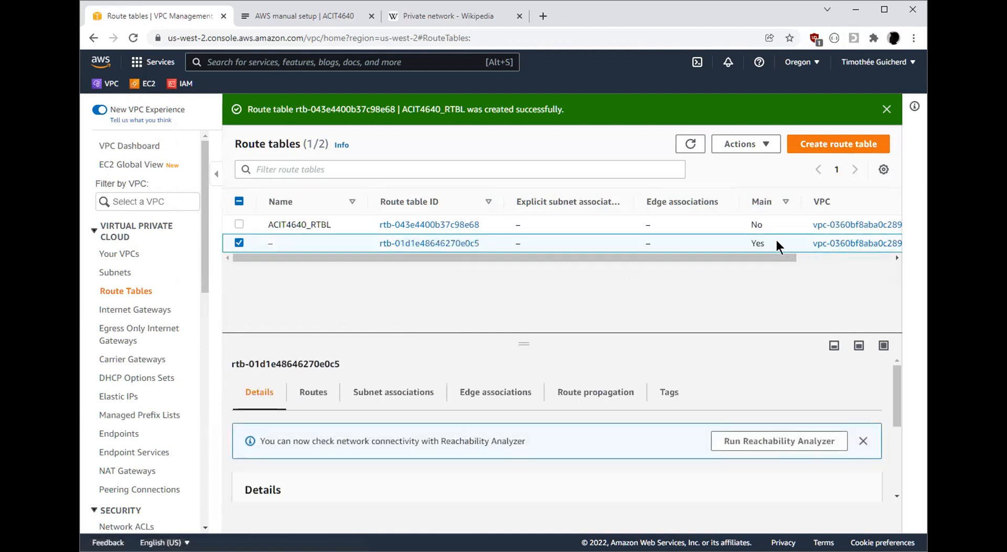
click(238, 242)
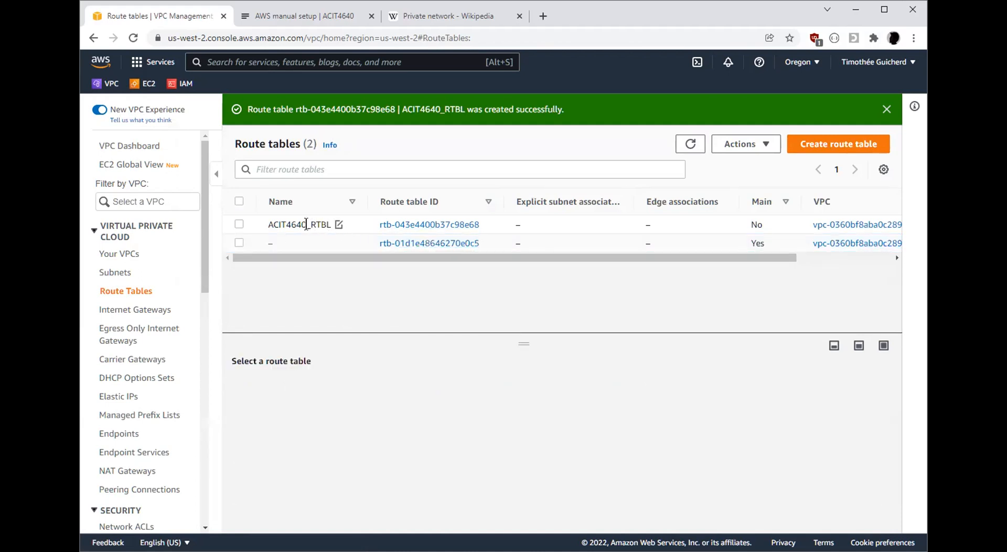
click(275, 224)
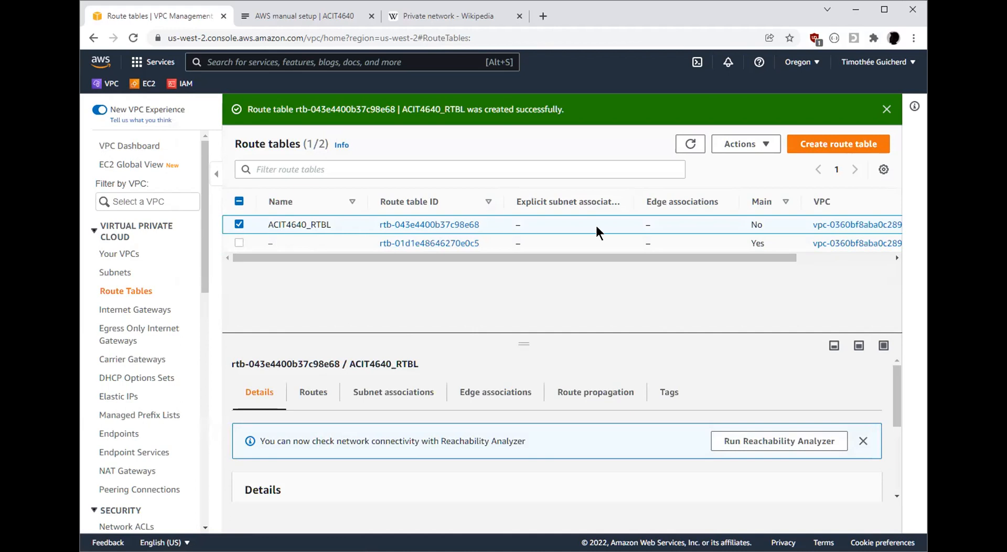
drag(770, 223, 746, 225)
Open the details of ACIT4640_RTBL and examine the destination and target of its existing route
click(415, 225)
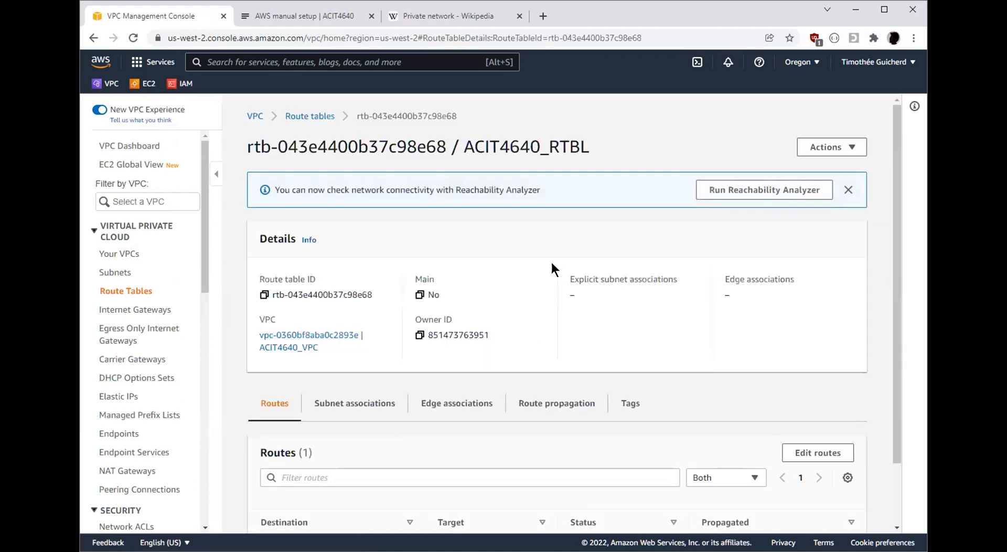
scroll(565, 277, down, 1)
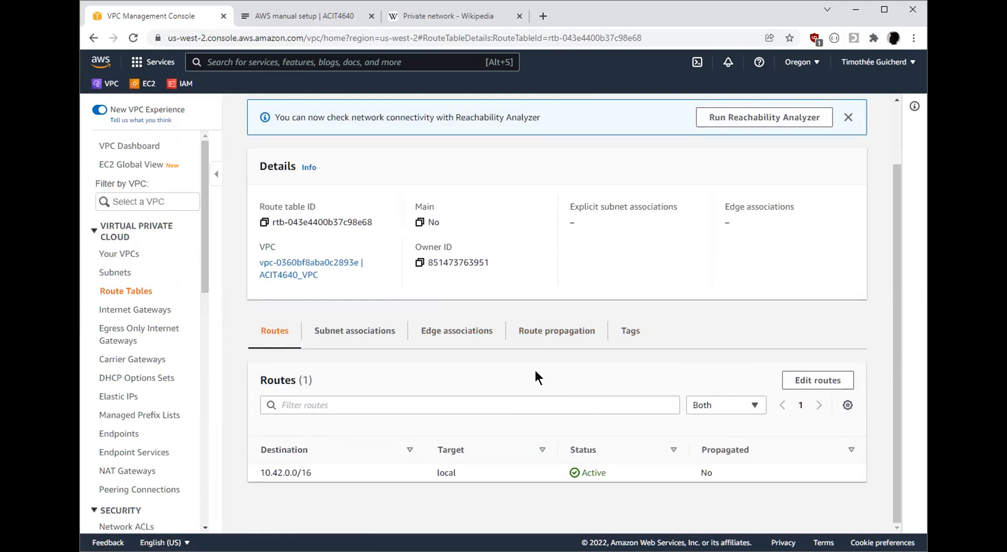
drag(715, 470, 246, 470)
click(312, 471)
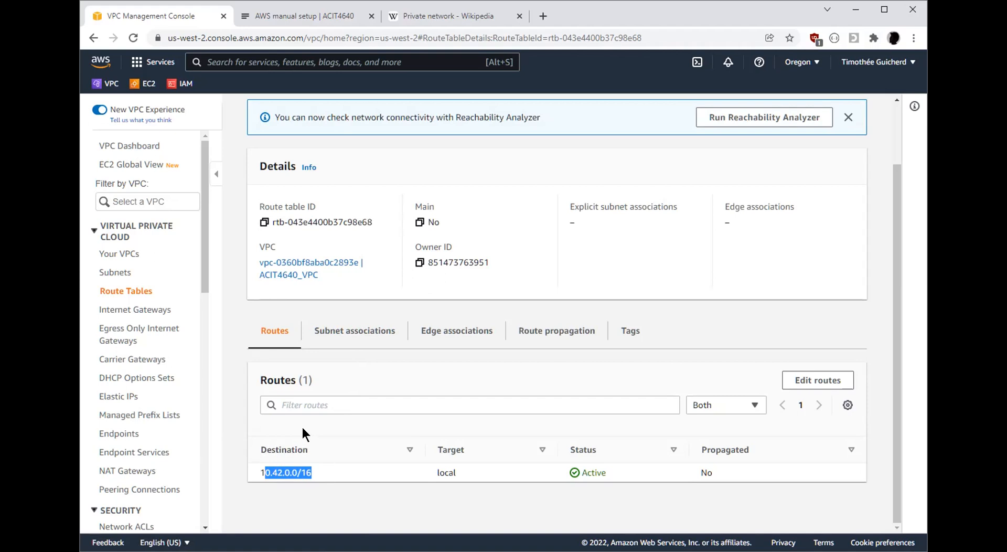
Examine the explicit subnet associations of ACIT4640_RTBL and the subnets without explicit associations
click(356, 336)
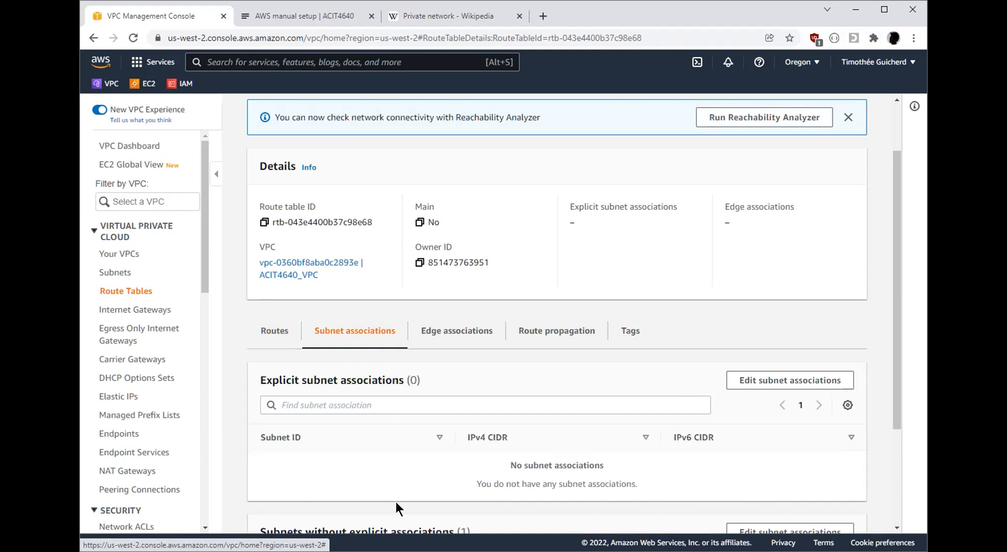
scroll(506, 349, down, 2)
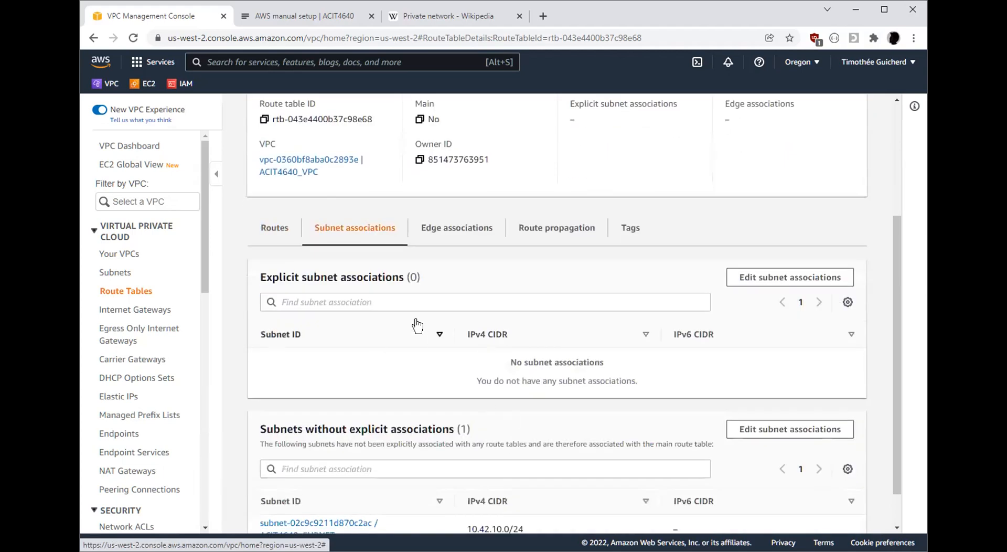
scroll(418, 326, down, 1)
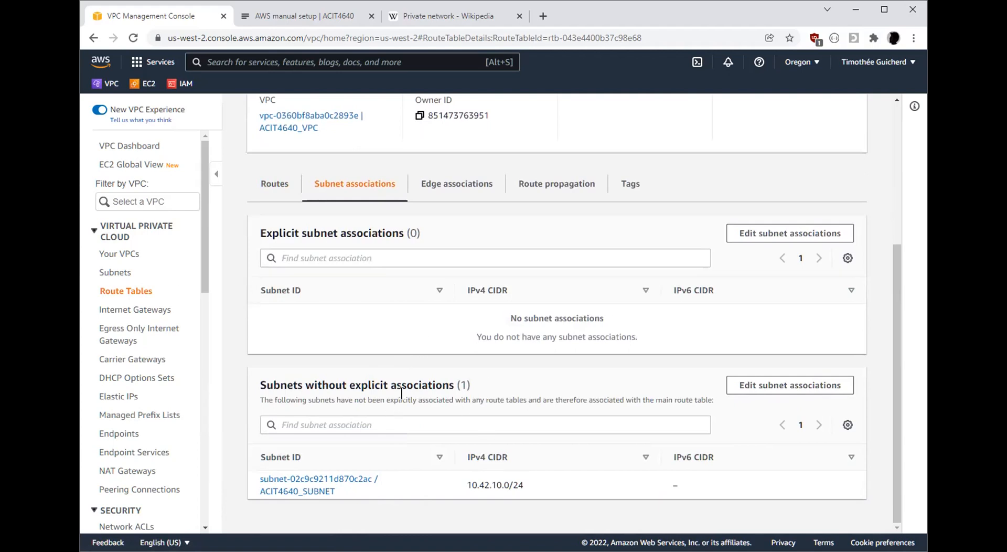
drag(728, 400, 267, 406)
click(261, 393)
drag(668, 398, 632, 395)
click(658, 402)
drag(531, 480, 415, 486)
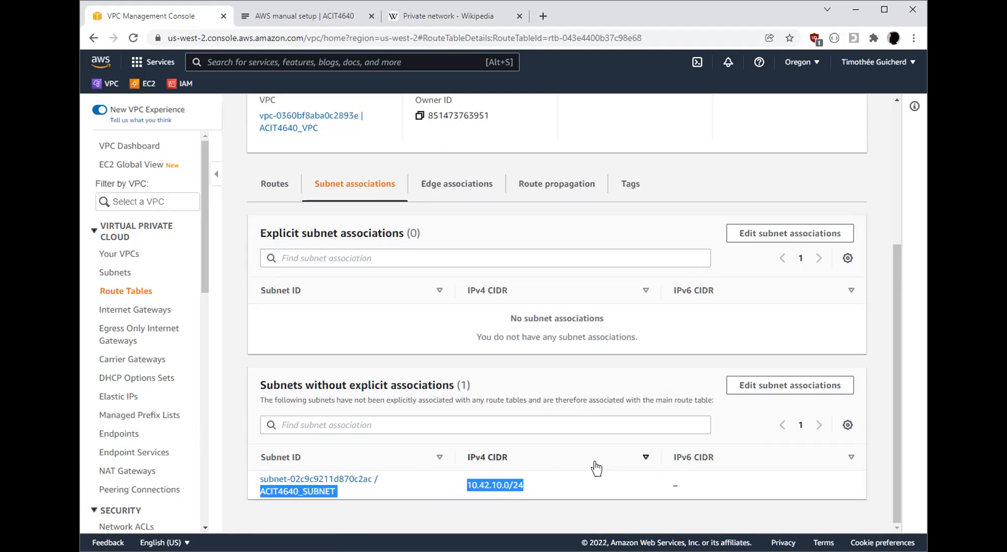
click(579, 320)
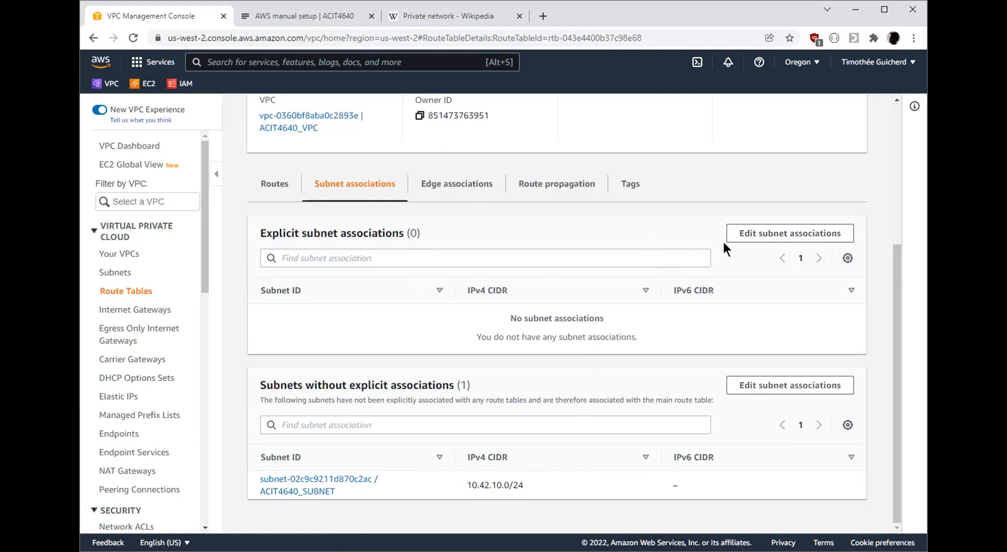
Associate ACIT4640_SUBNET with the ACIT4640_RTBL route table and save the association
click(767, 237)
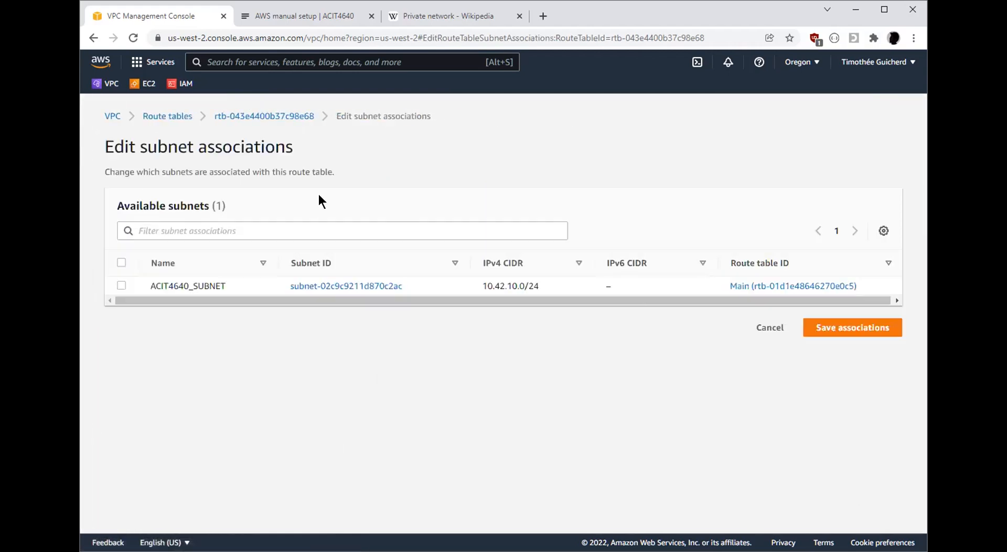
triple_click(360, 115)
click(361, 150)
click(121, 285)
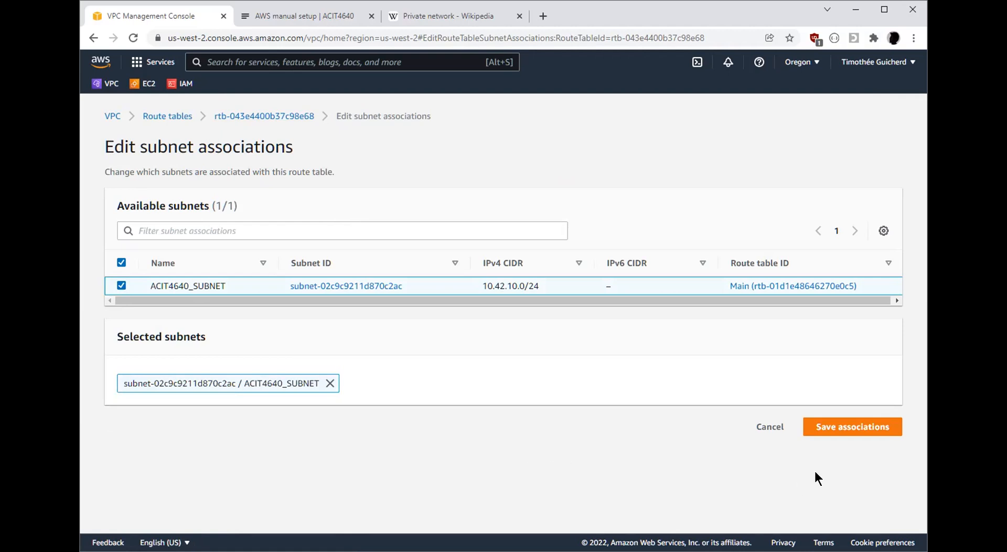
click(853, 429)
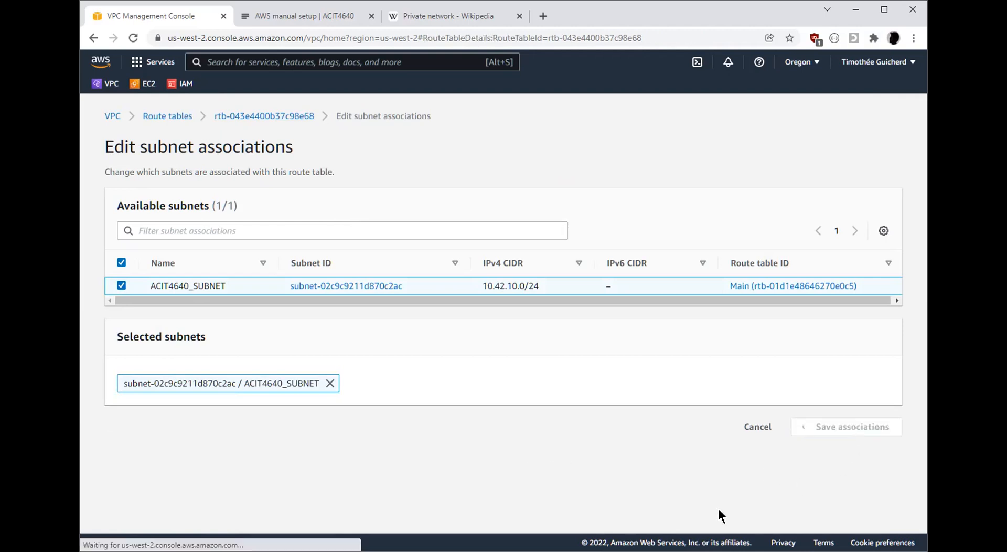
Review the routes and the updated subnet associations of ACIT4640_RTBL
scroll(564, 394, down, 2)
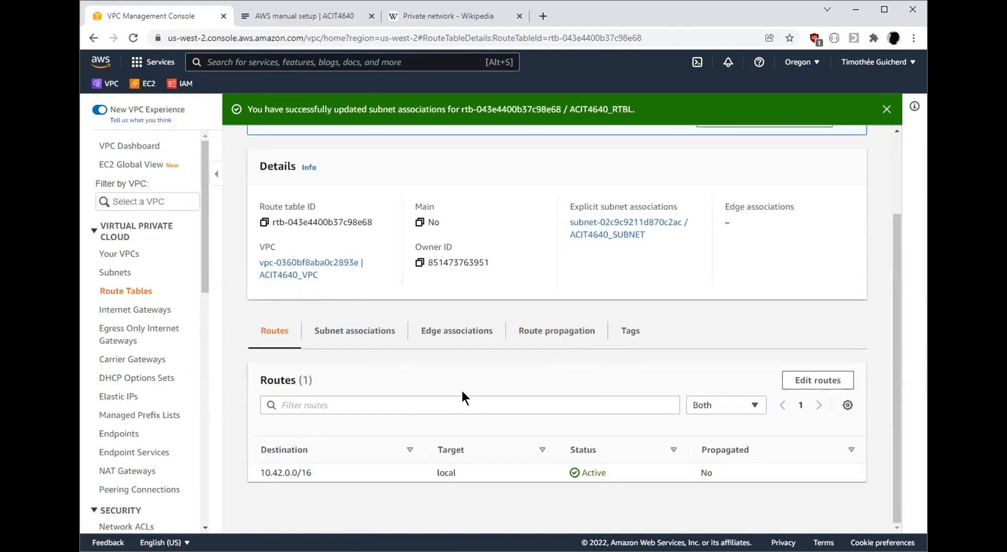
scroll(457, 374, up, 2)
scroll(460, 347, down, 2)
click(376, 329)
scroll(716, 338, down, 2)
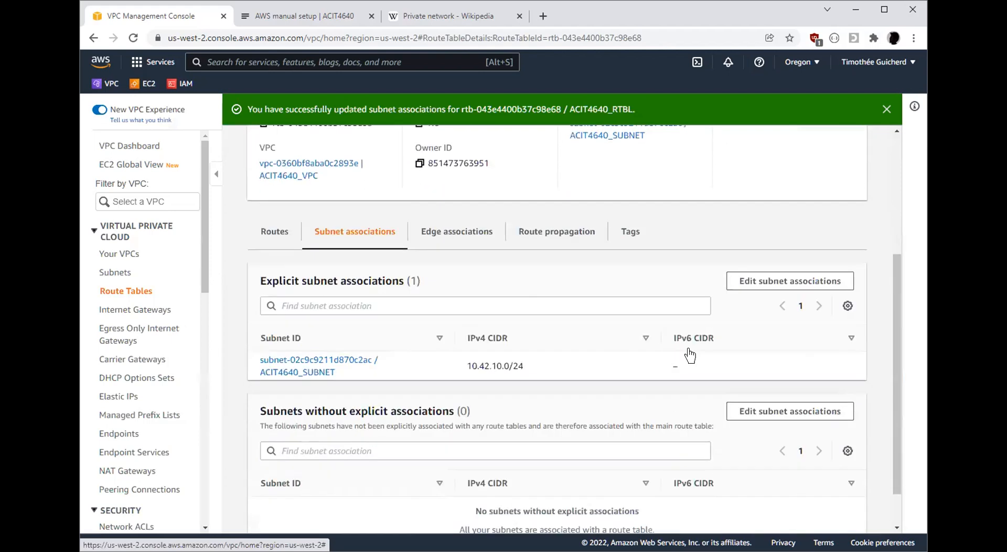
Examine the explicit association of ACIT4640_SUBNET with the ACIT4640_RTBL route table
double_click(290, 277)
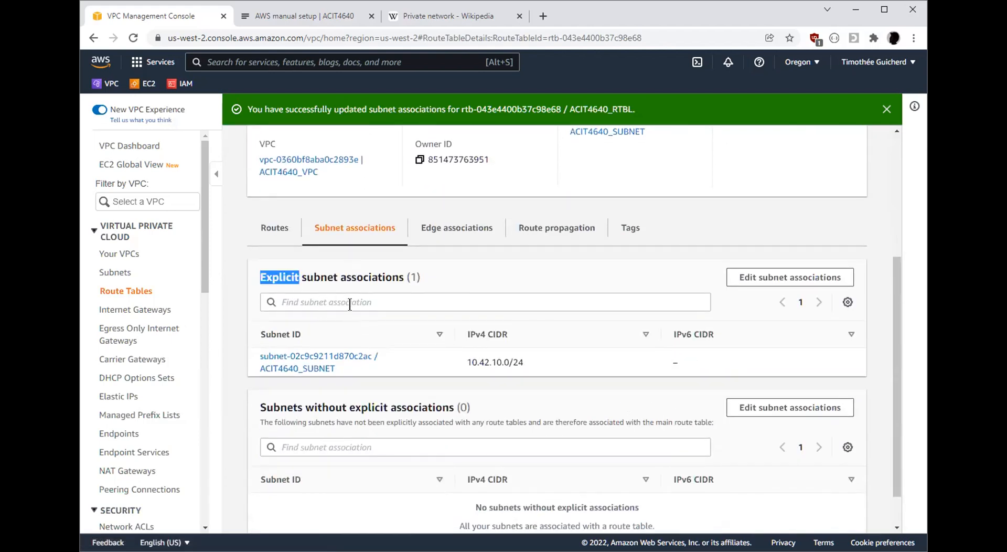
click(335, 368)
drag(334, 367, 263, 367)
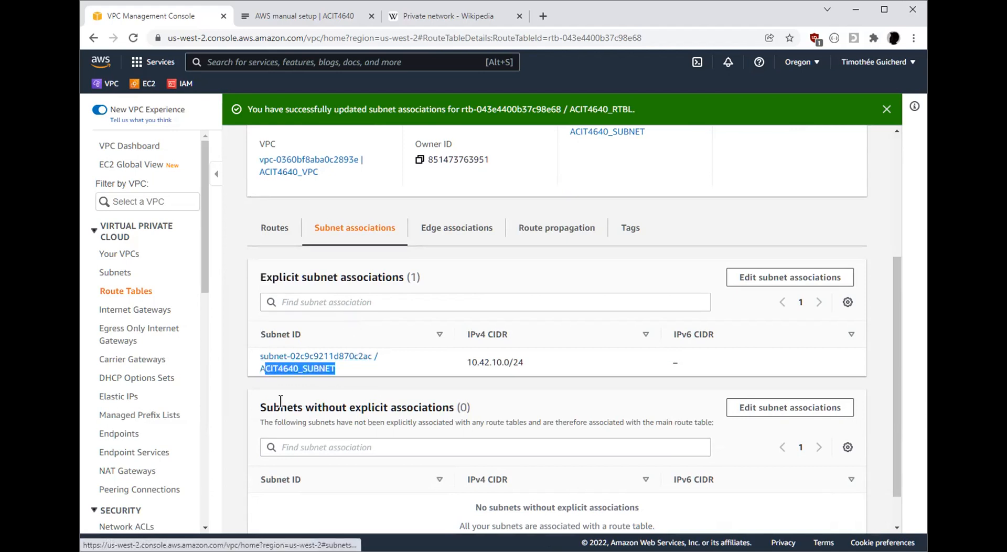
click(347, 382)
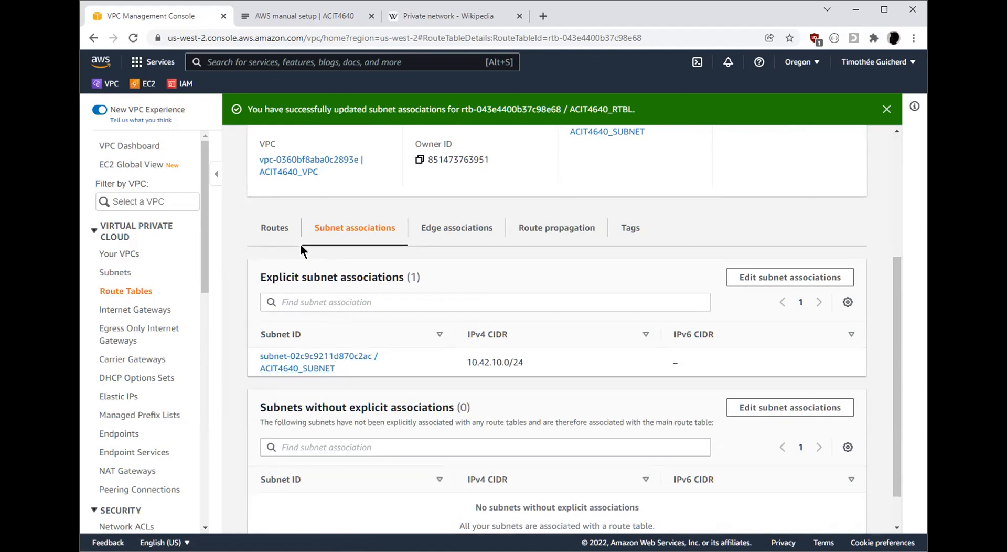
Examine the existing local route of ACIT4640_RTBL, focusing on its destination range
click(286, 230)
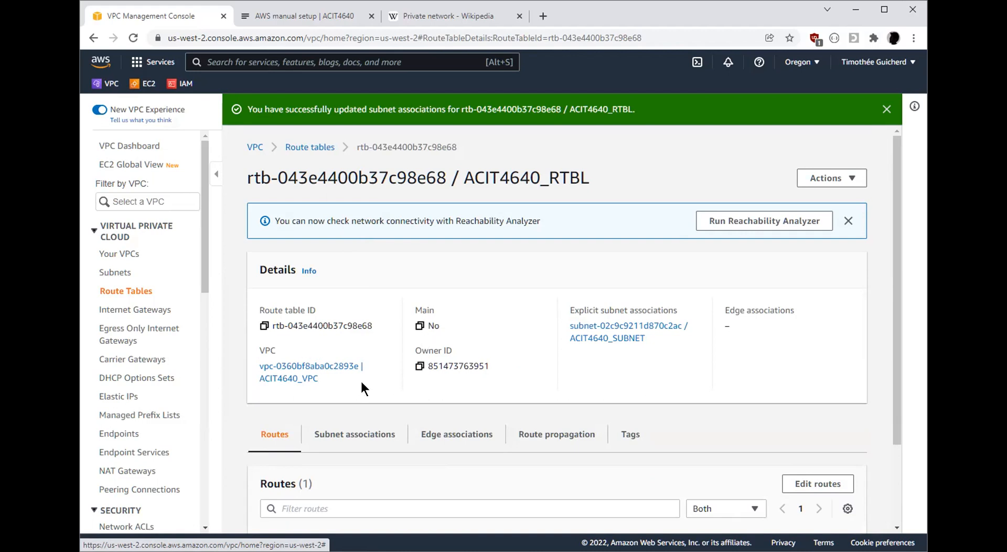
scroll(377, 360, down, 2)
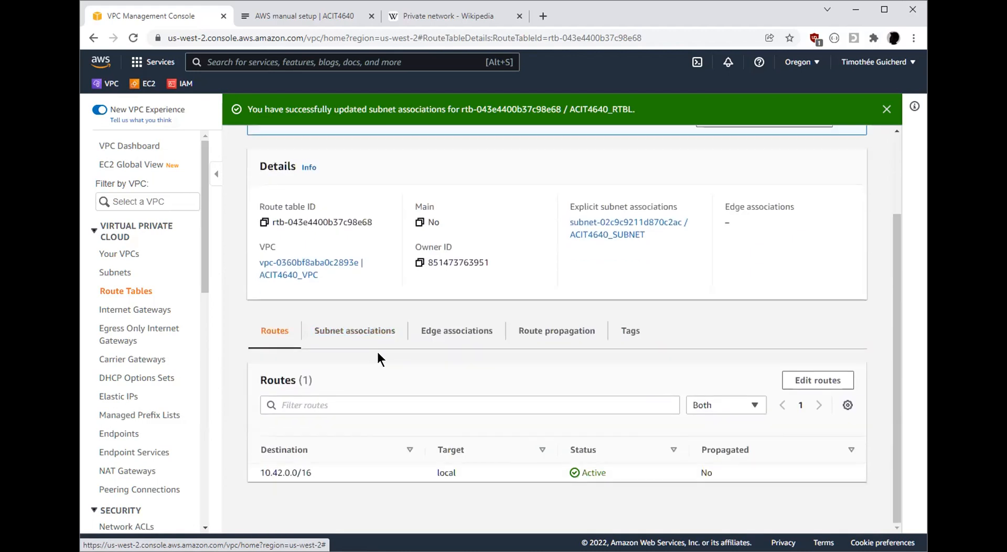
drag(340, 467, 257, 469)
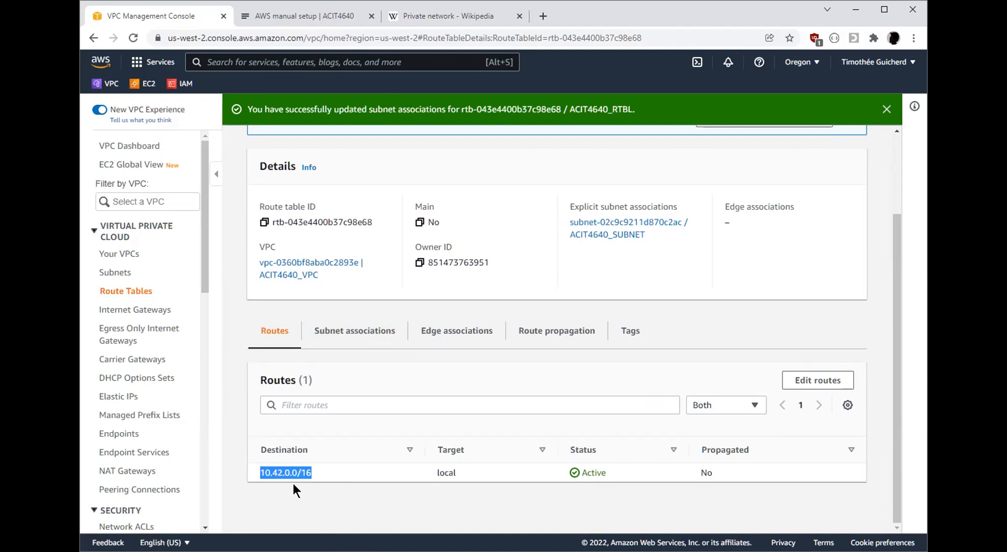
click(323, 474)
click(304, 471)
Add a route to ACIT4640_RTBL with destination 0.0.0.0/0 and the internet gateway ACIT4640_IGW as target, and save the changes
click(803, 381)
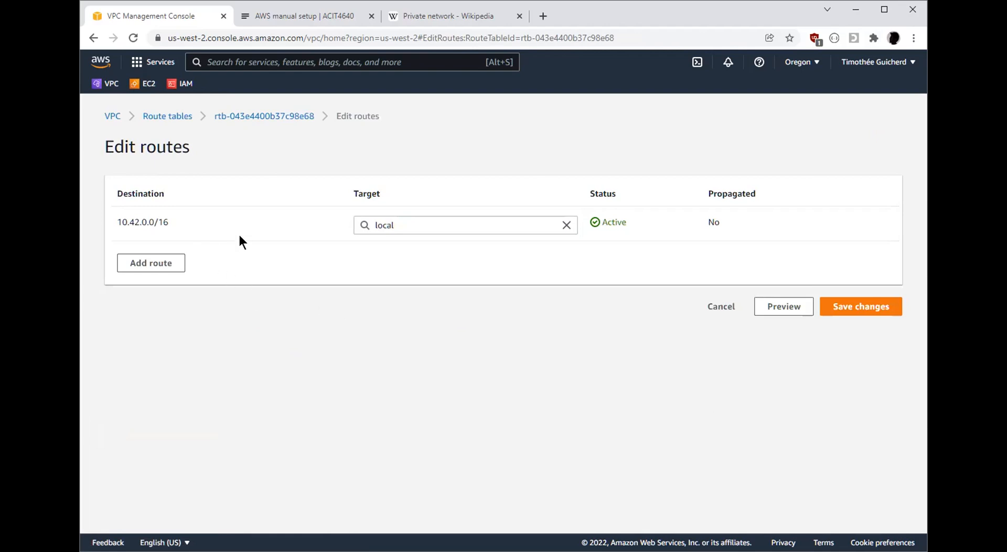
click(410, 222)
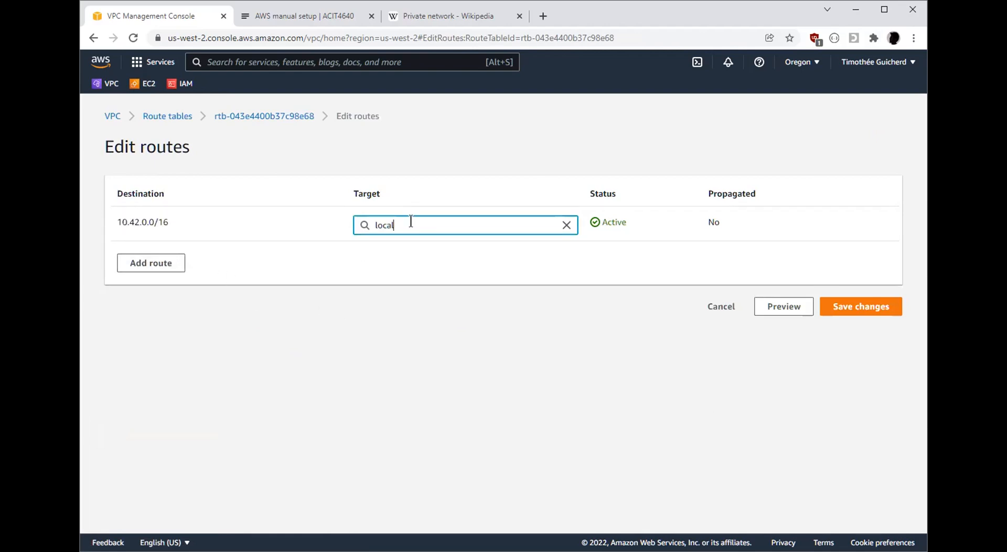
click(286, 299)
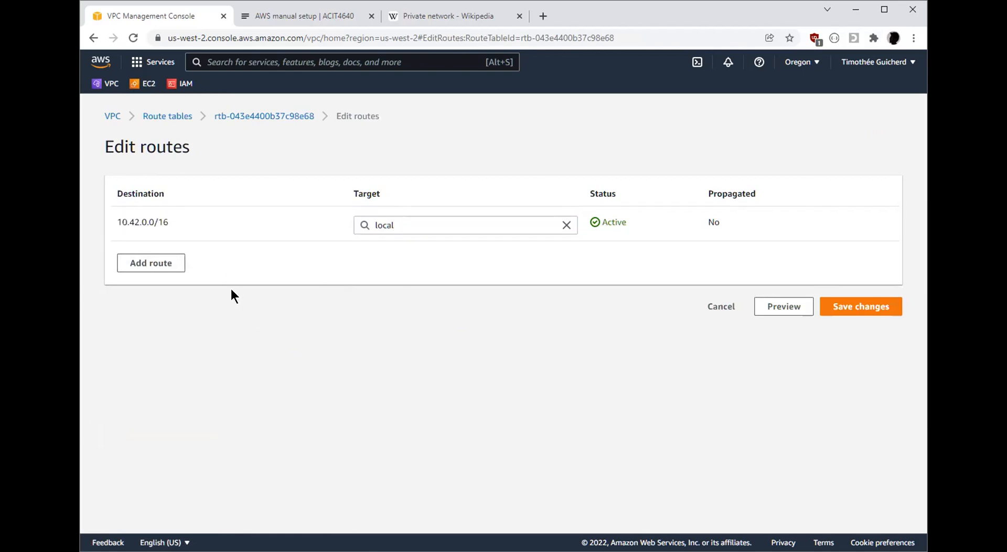
click(151, 265)
click(219, 261)
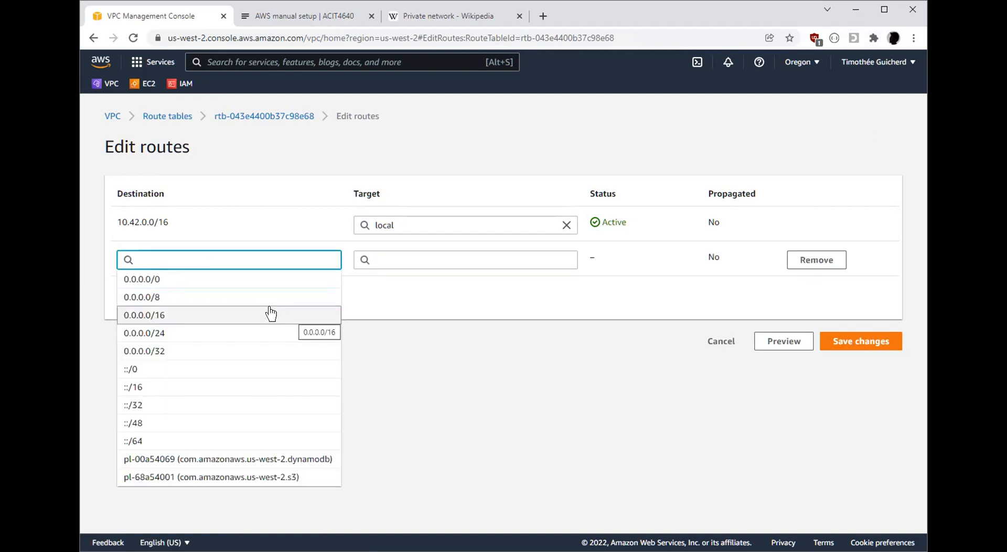
click(260, 280)
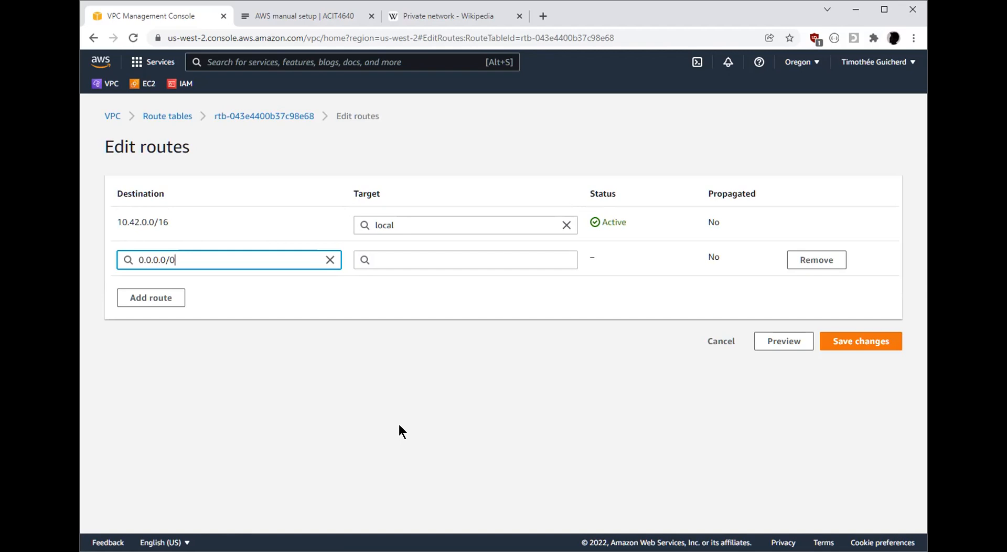
key(Tab)
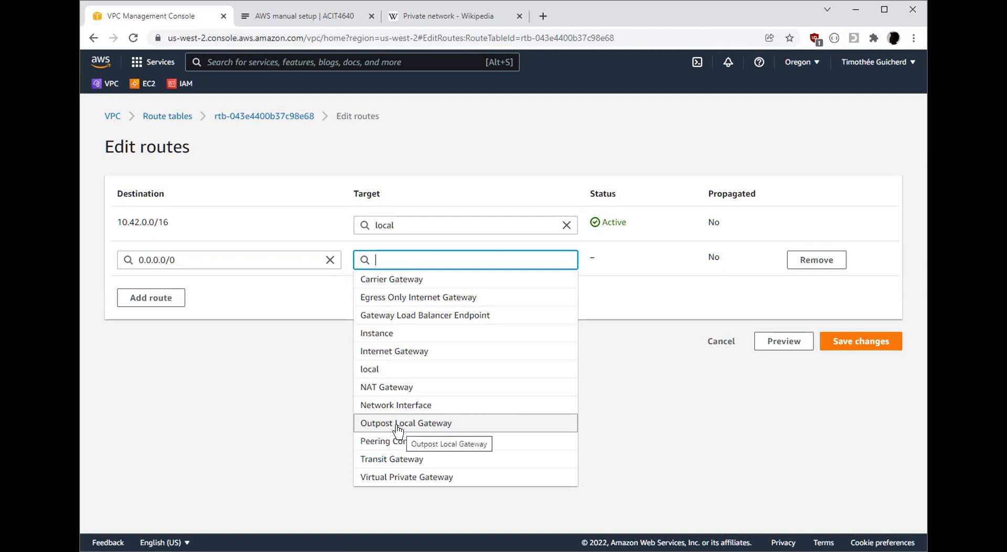
text(igw-)
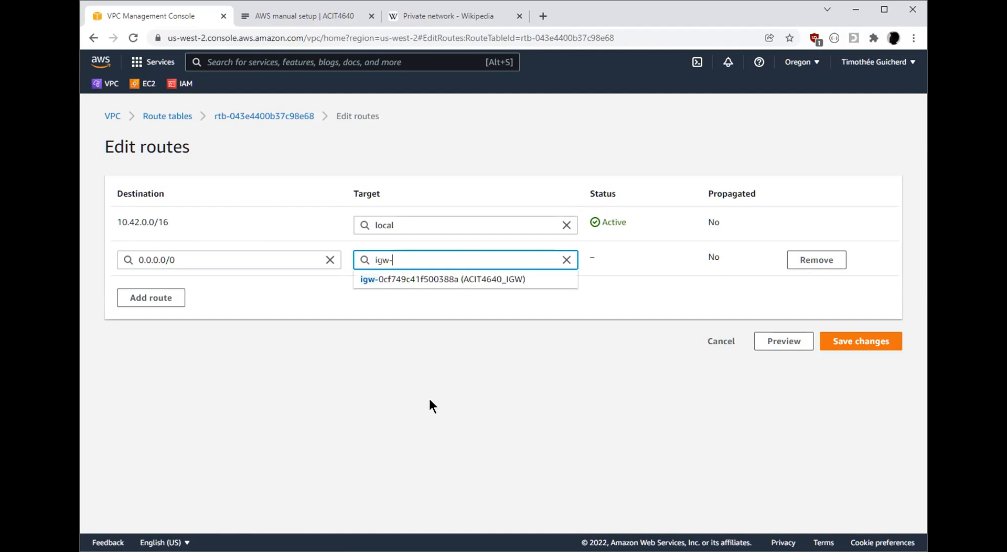
click(486, 284)
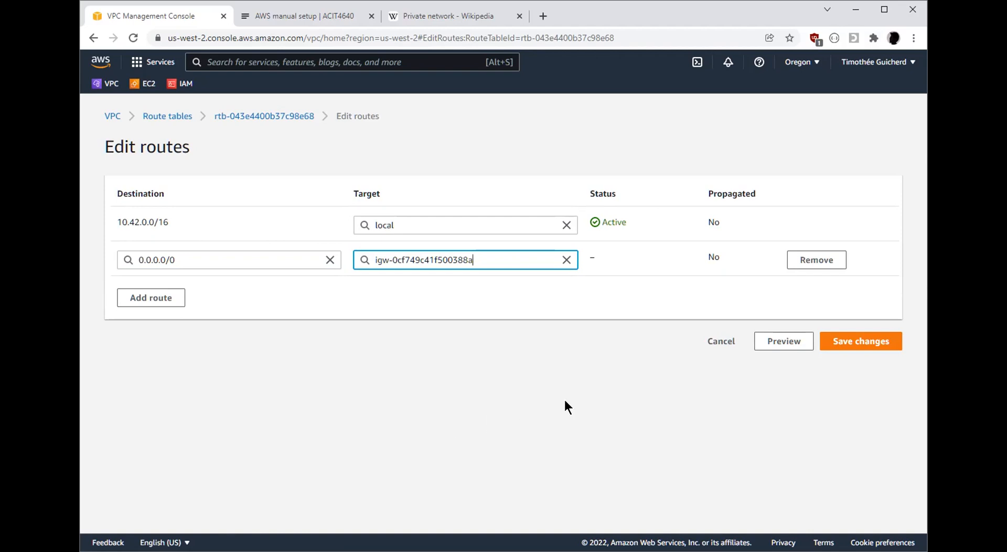
click(872, 343)
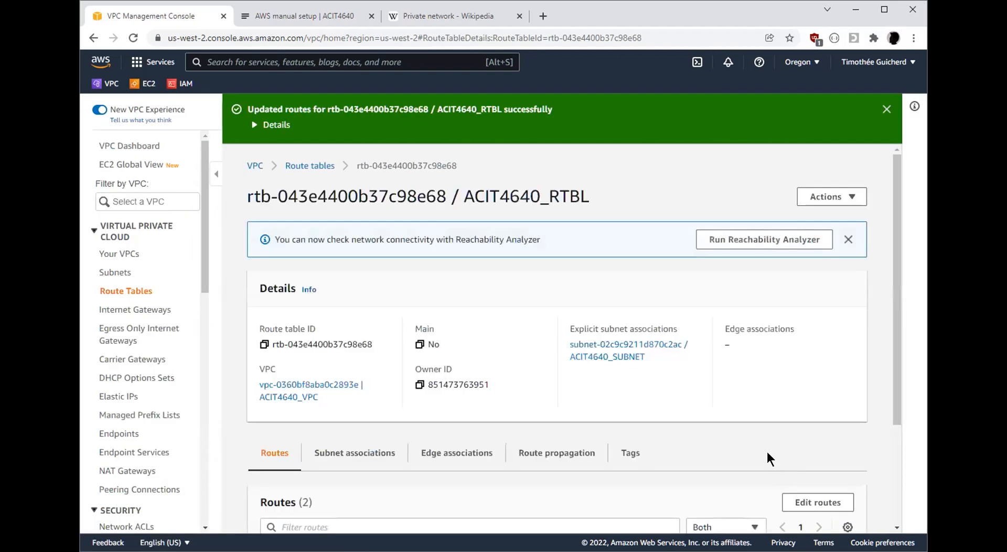
Review the saved routes and subnet associations of ACIT4640_RTBL, and return to the infrastructure diagram on the AWS manual setup lab page
scroll(767, 454, down, 3)
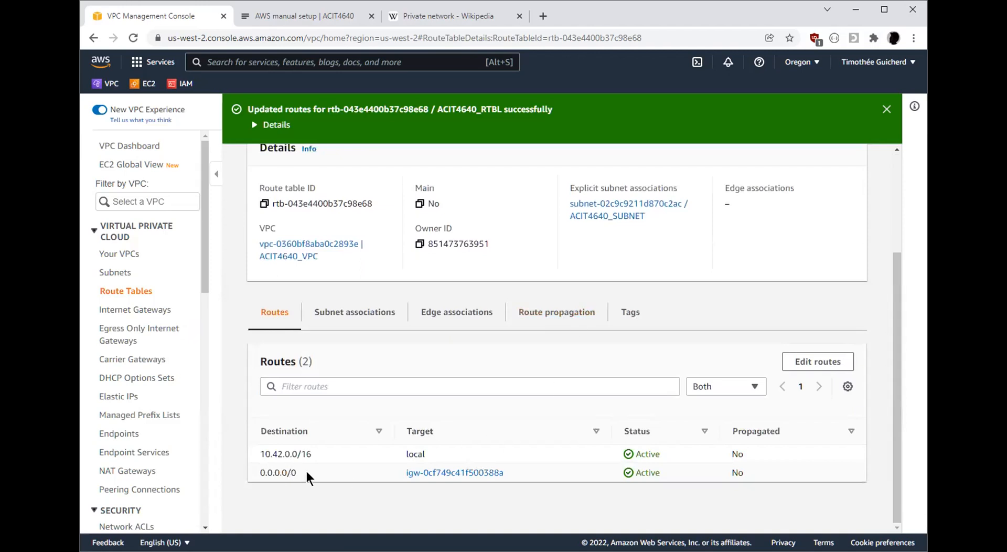
click(355, 314)
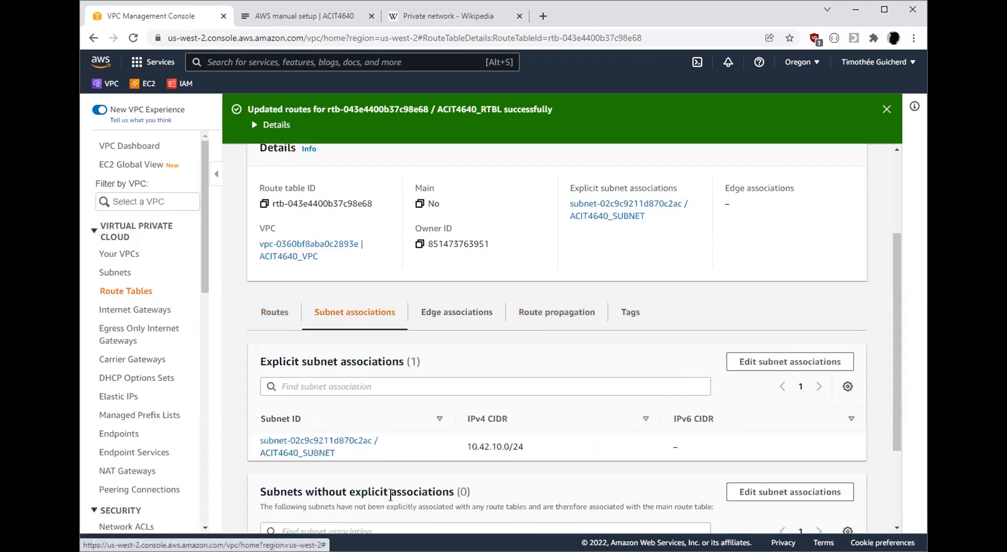
click(276, 314)
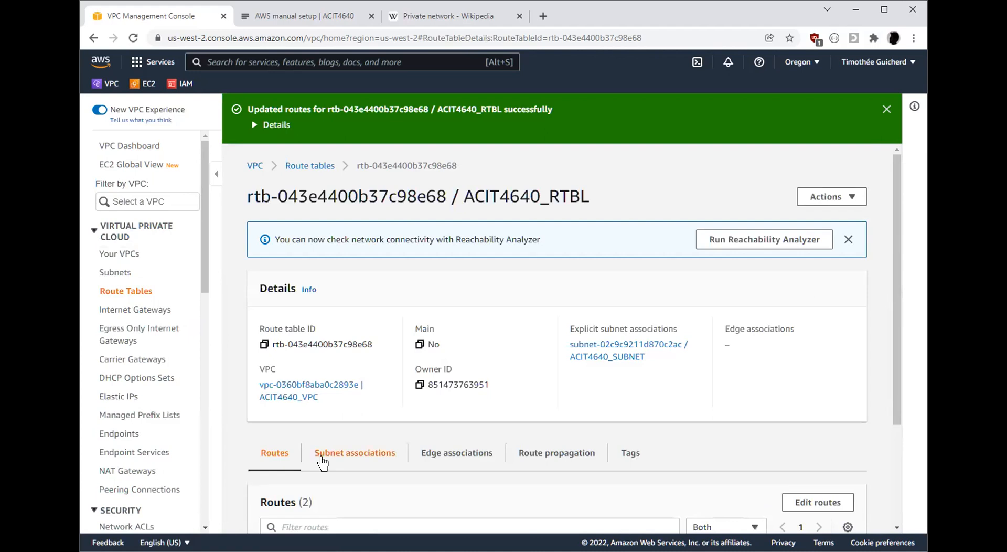
click(291, 20)
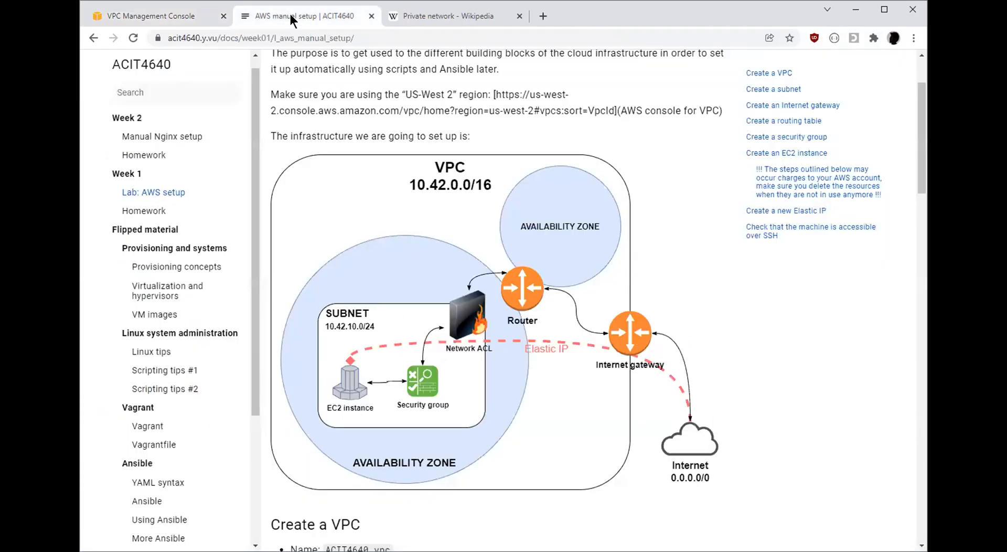
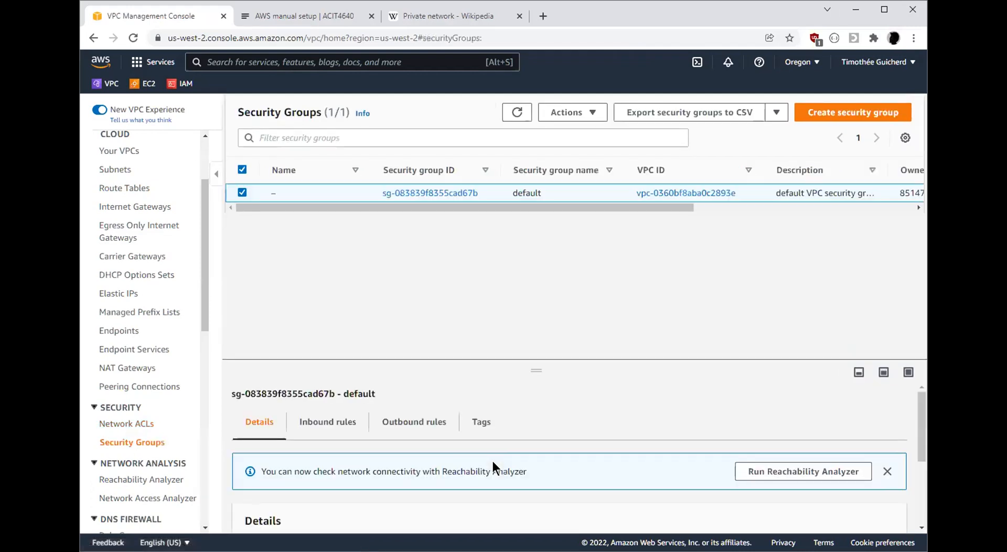
Look over the default security group's details, then start a new security group named ACIT4640_SECGRP
scroll(521, 396, down, 3)
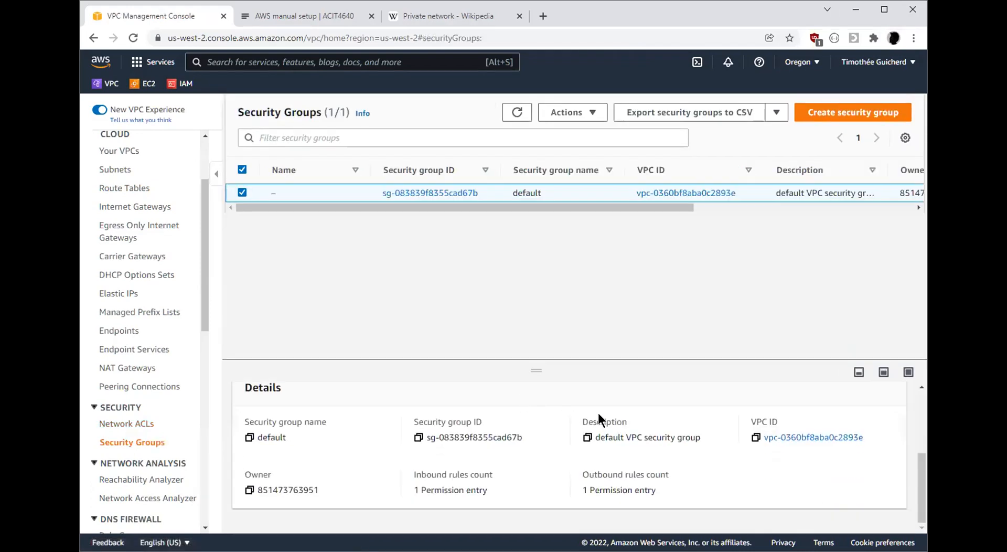
scroll(649, 461, up, 3)
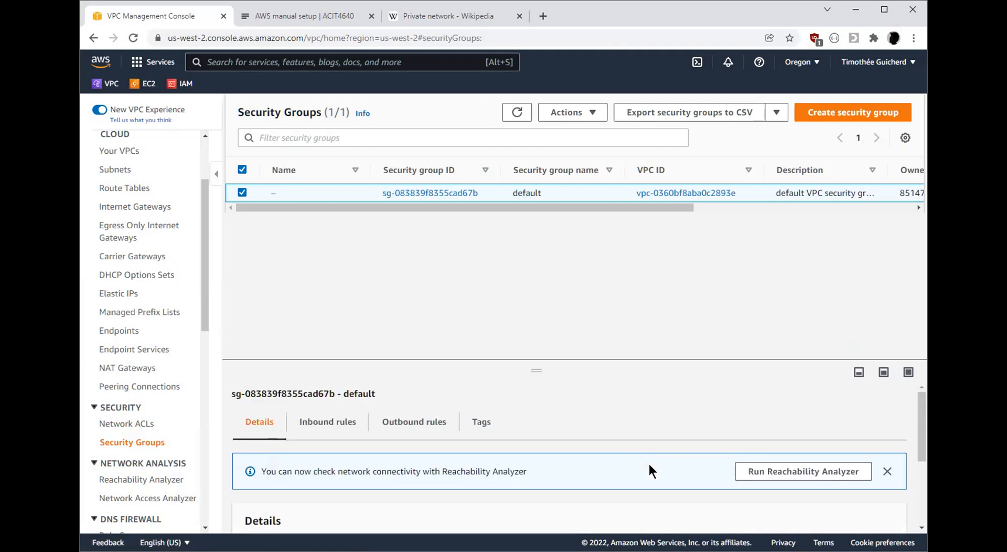
click(868, 120)
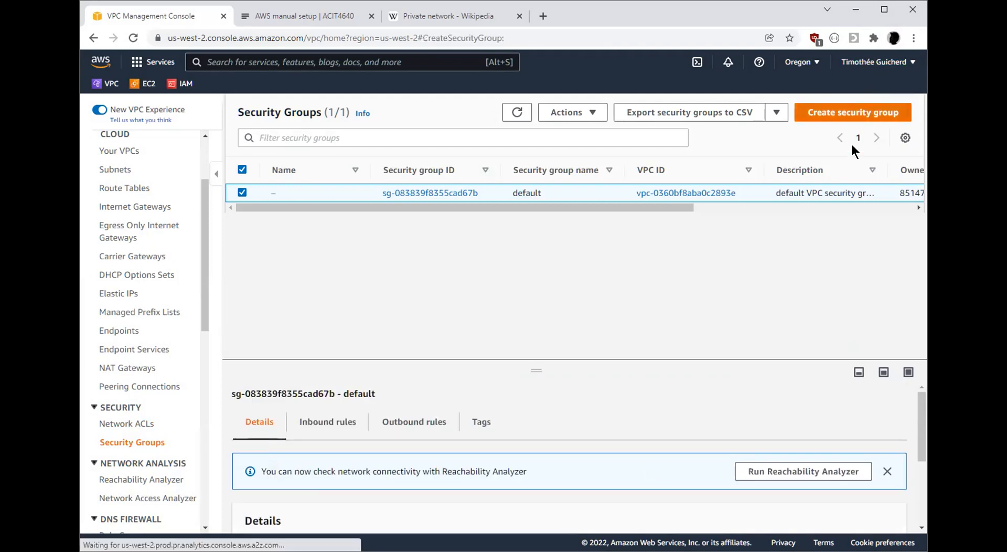
click(242, 252)
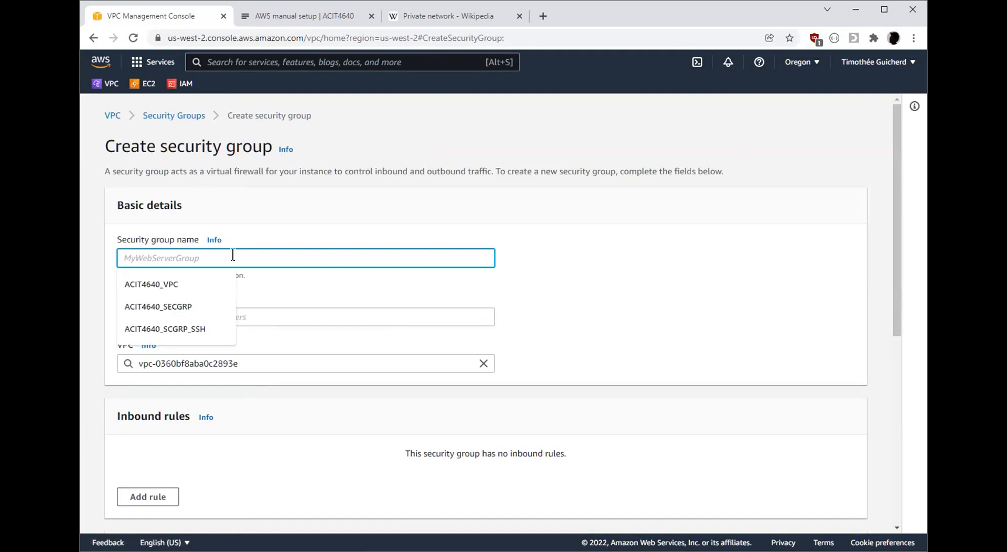
click(207, 307)
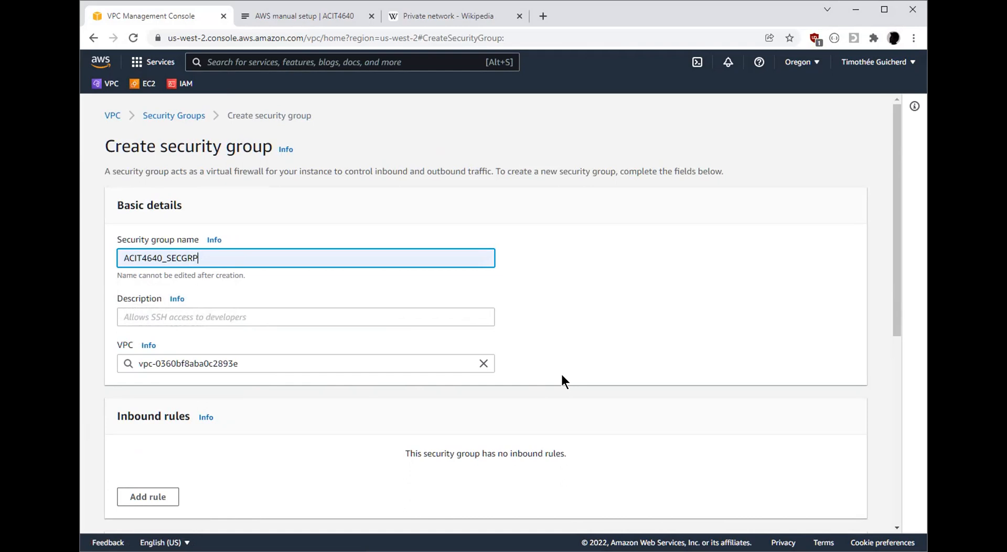
Describe the new security group as "Allow SSH and HTTP traffic to instances"
click(377, 315)
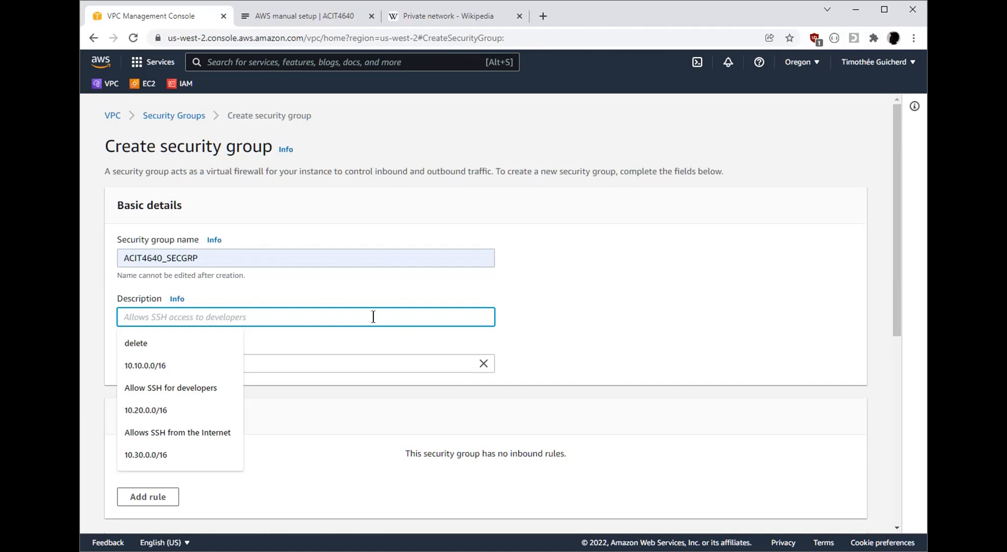
text(Allow SSH and HTTP traffic )
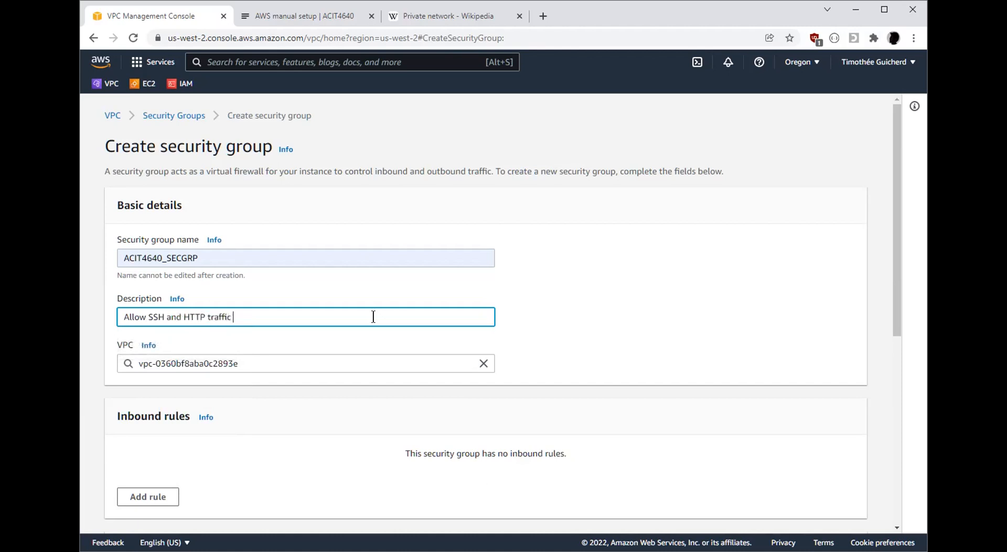
text(to isntances)
key(ctrl+shift+Left)
text(instances)
click(760, 336)
Add an inbound SSH rule to the new security group with Anywhere-IPv4 as its source
scroll(764, 338, down, 2)
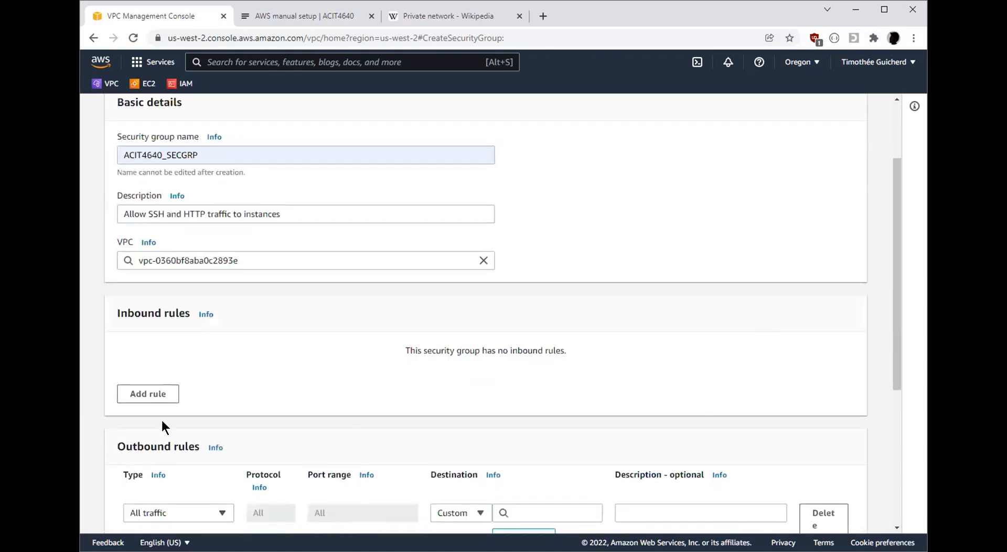
scroll(501, 403, down, 2)
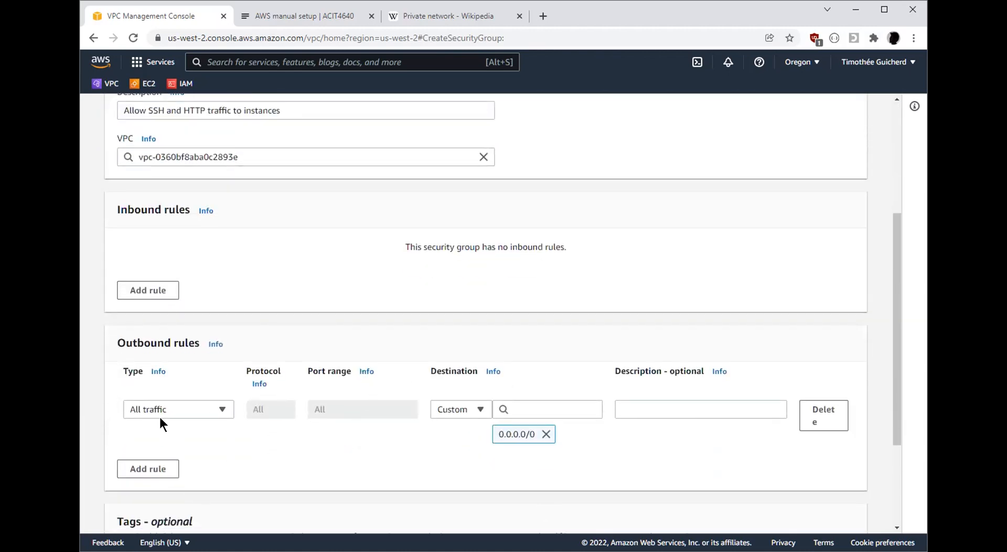
double_click(173, 343)
scroll(161, 422, up, 2)
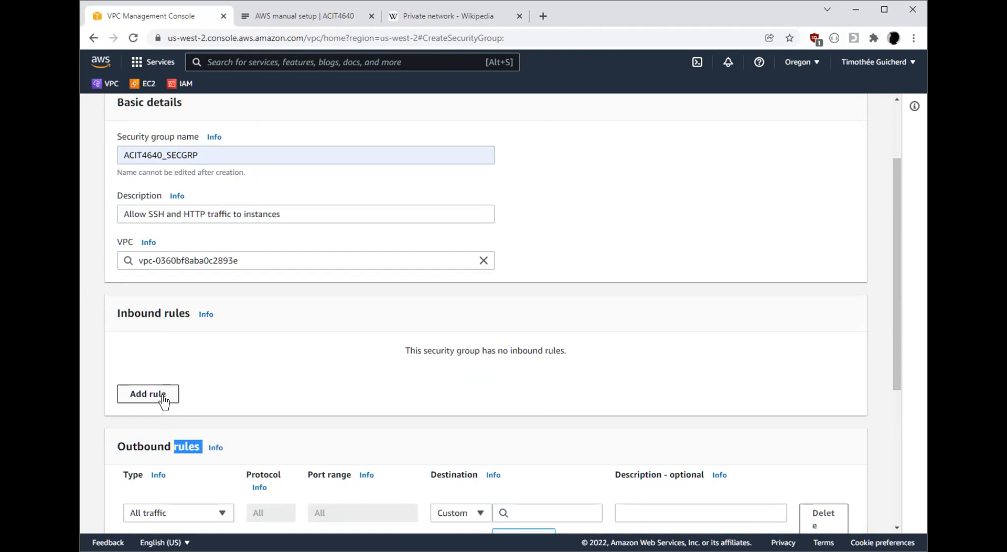
click(164, 398)
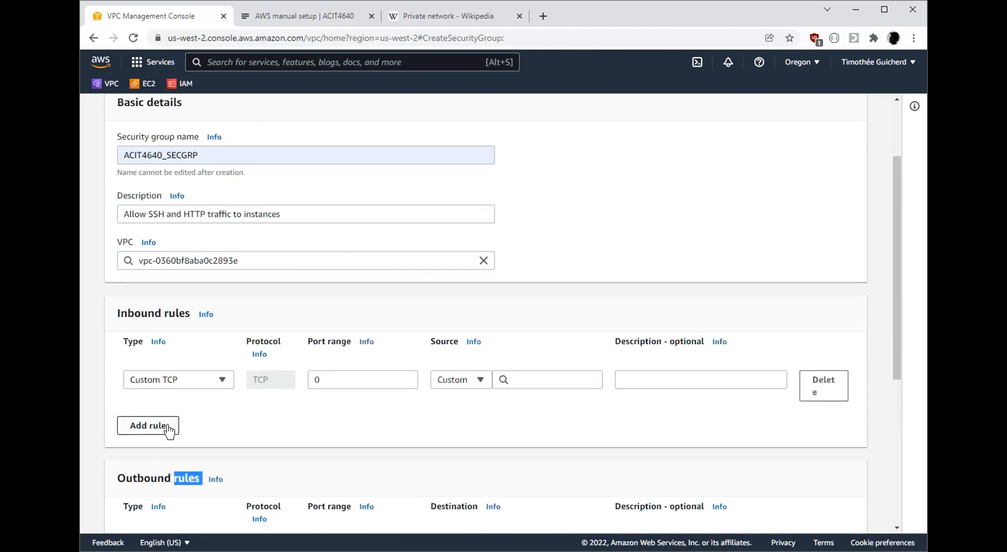
click(222, 379)
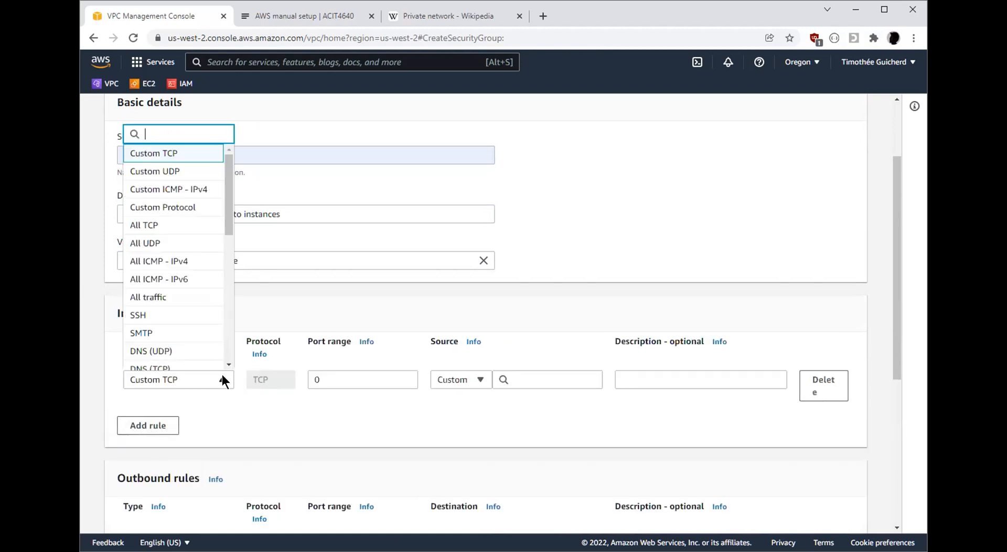
click(188, 320)
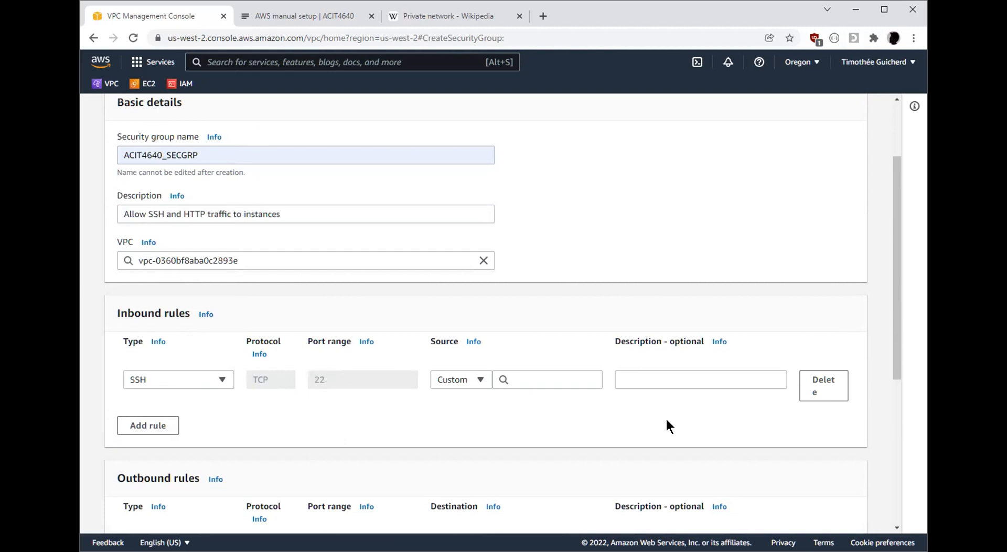
click(479, 379)
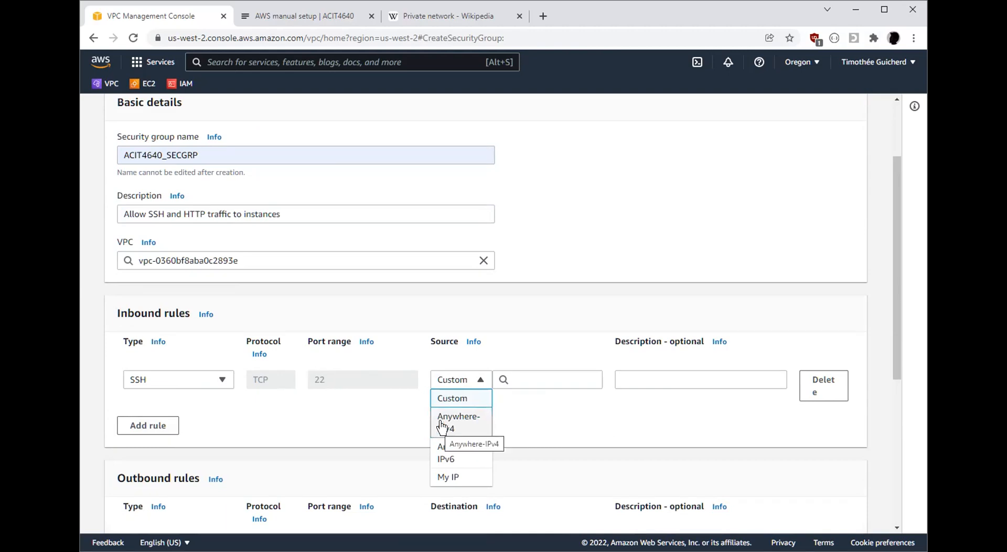
click(466, 425)
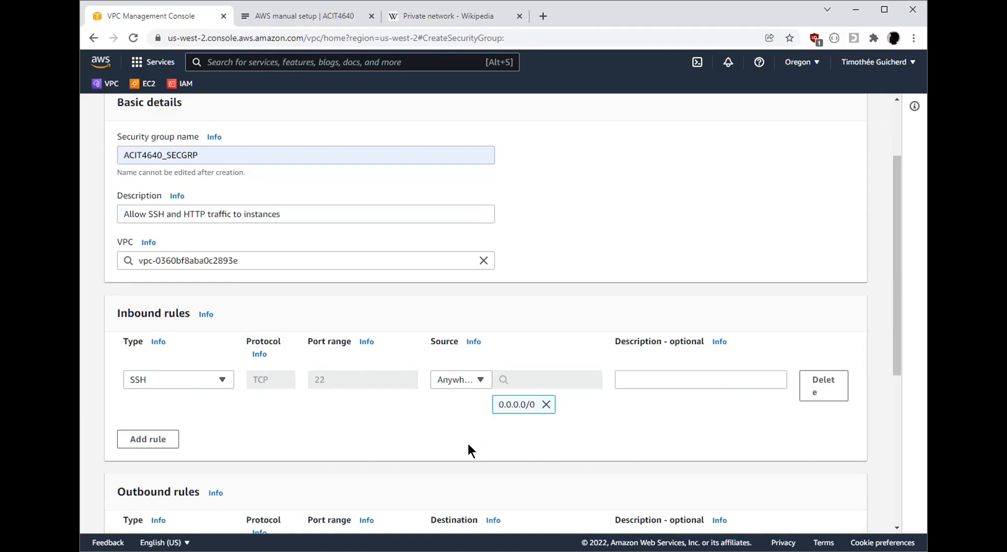
Add a second inbound rule allowing HTTP traffic from Anywhere-IPv4
click(141, 439)
click(212, 429)
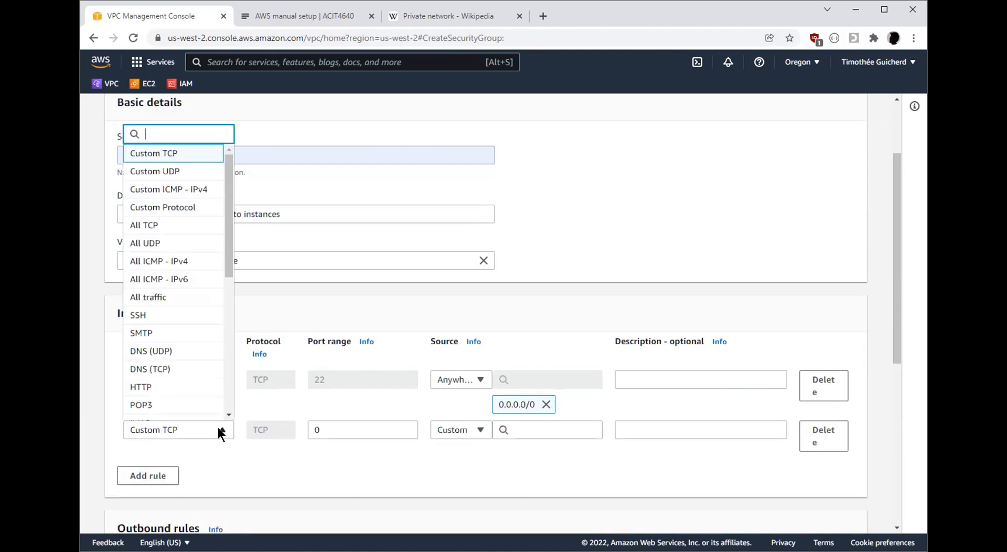
click(163, 390)
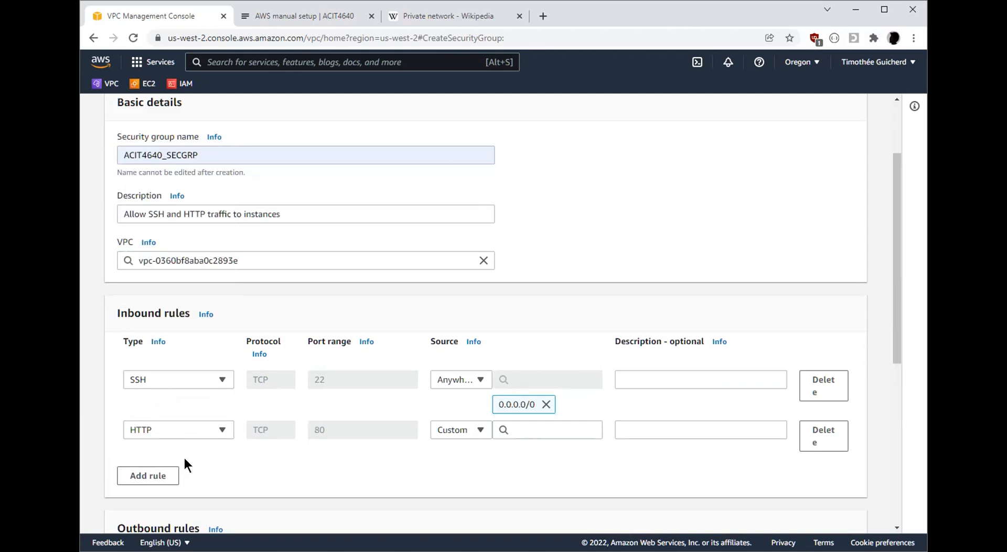
click(481, 431)
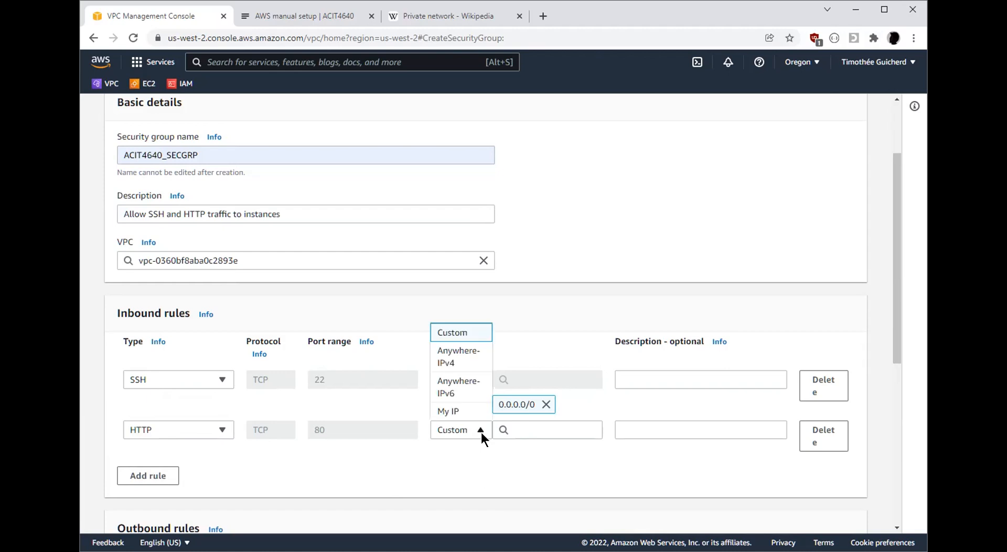
click(489, 380)
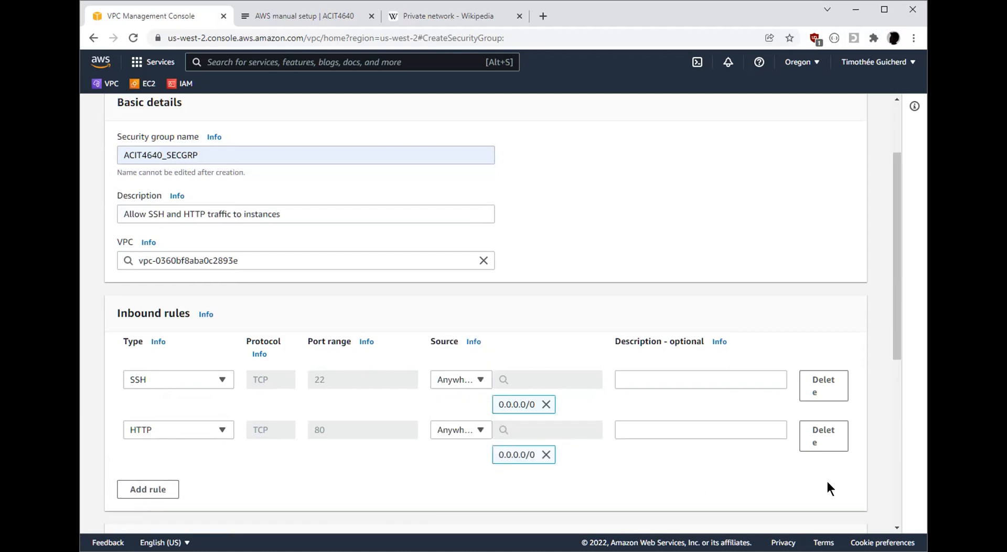
Check the outbound rule, create the security group, and review its saved details and inbound rules
scroll(882, 471, down, 2)
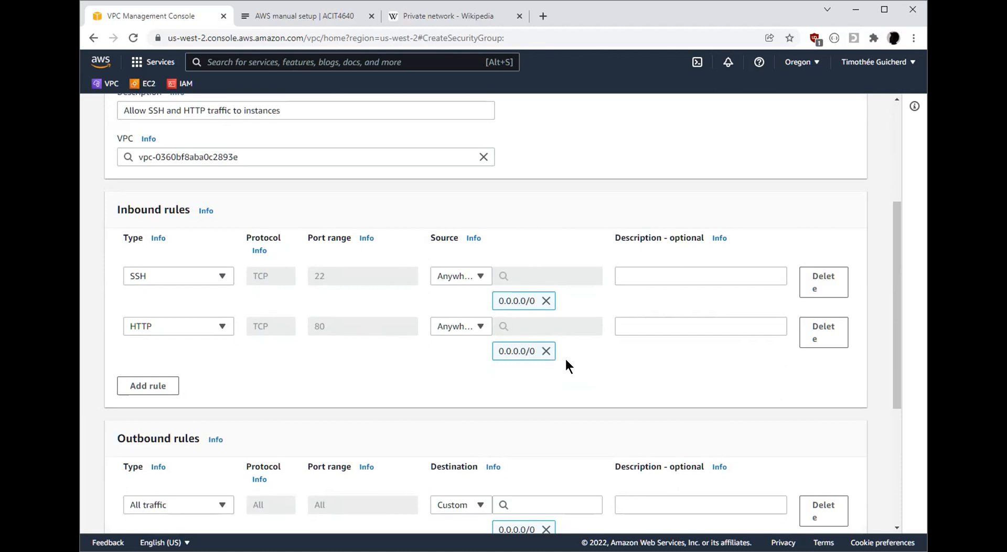
scroll(692, 366, down, 5)
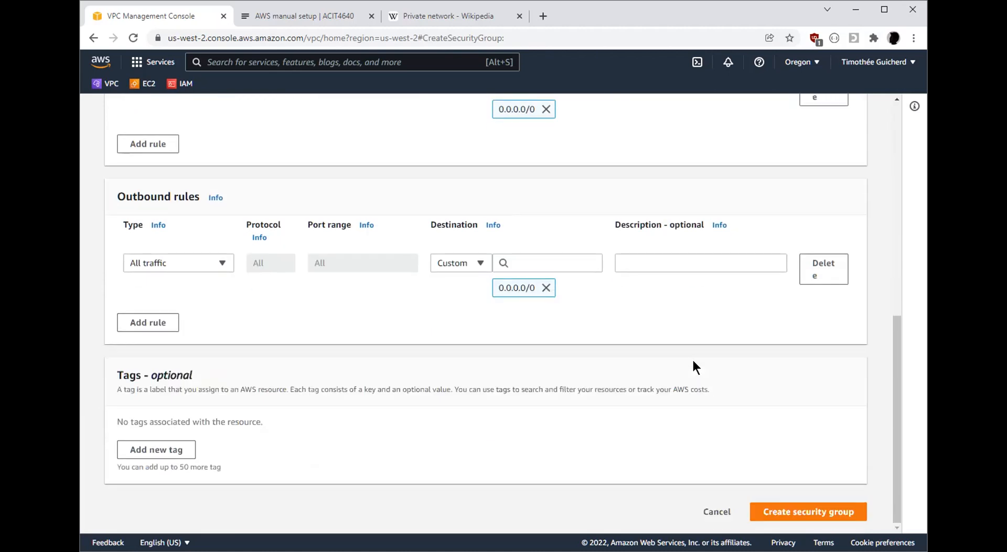
scroll(692, 366, up, 10)
scroll(828, 310, down, 10)
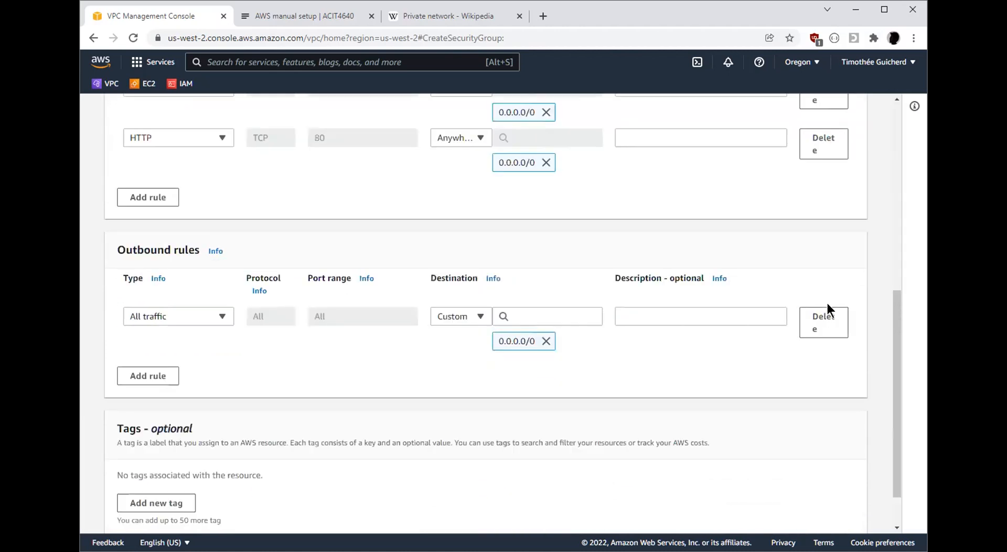
click(823, 513)
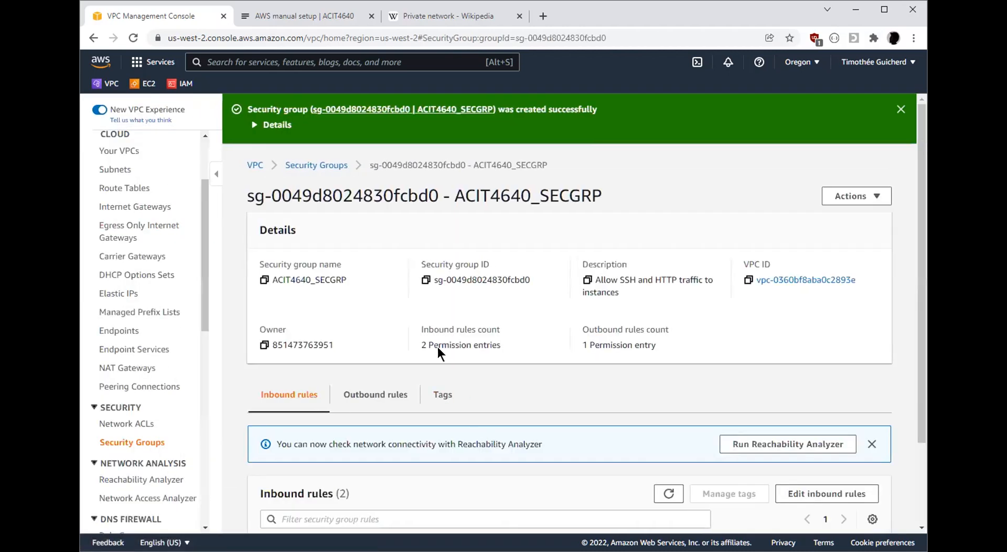
scroll(438, 348, down, 2)
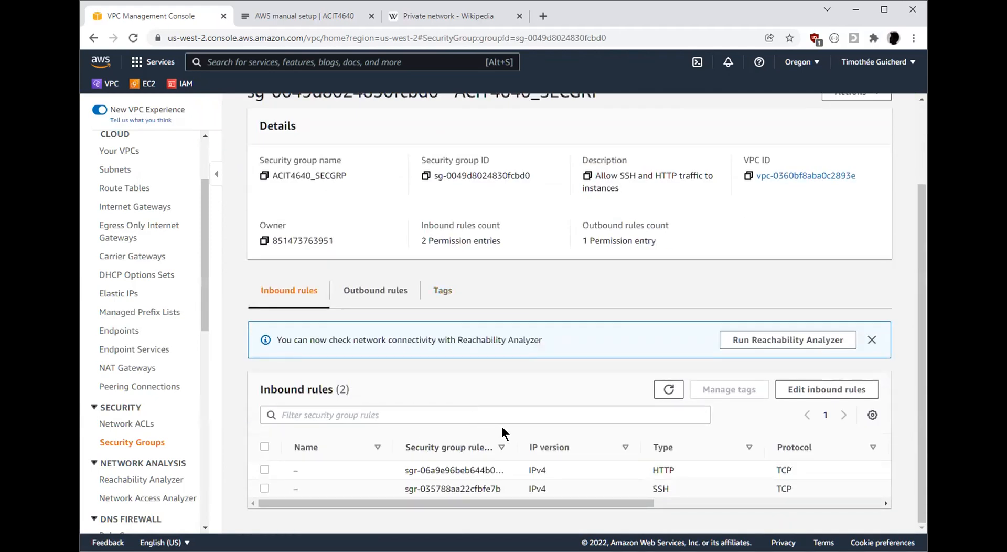
scroll(501, 424, up, 2)
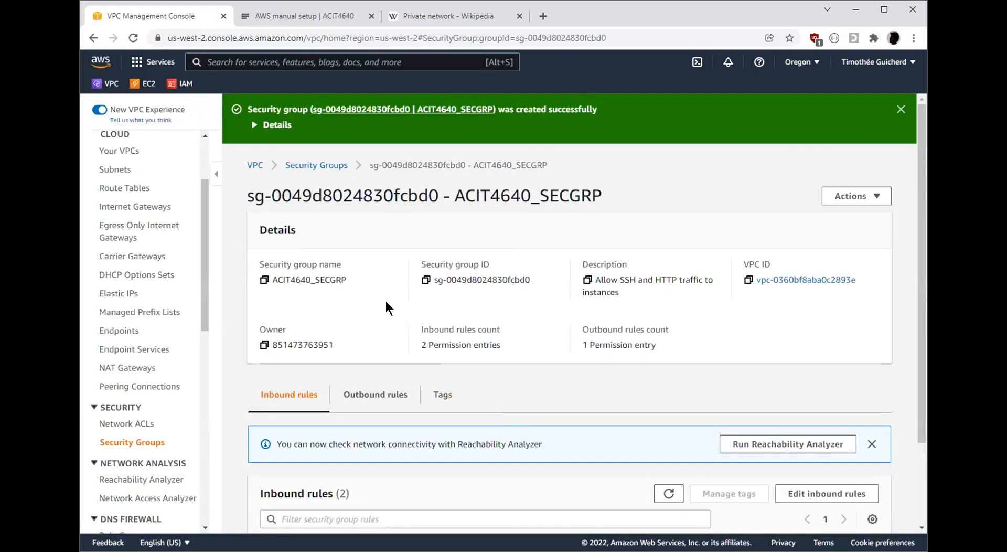
Review the list of VPCs against the infrastructure diagram on the AWS manual setup lab page
click(302, 16)
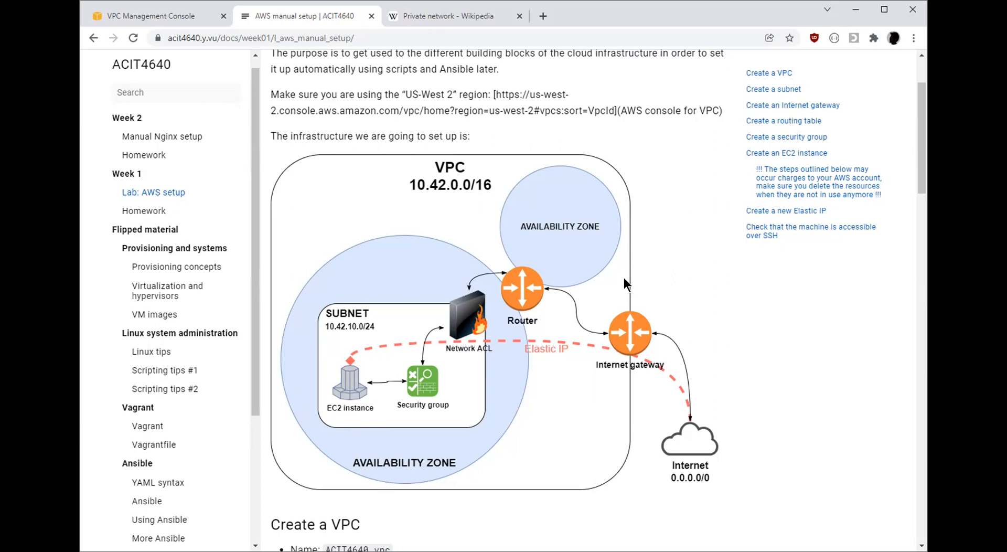
click(142, 16)
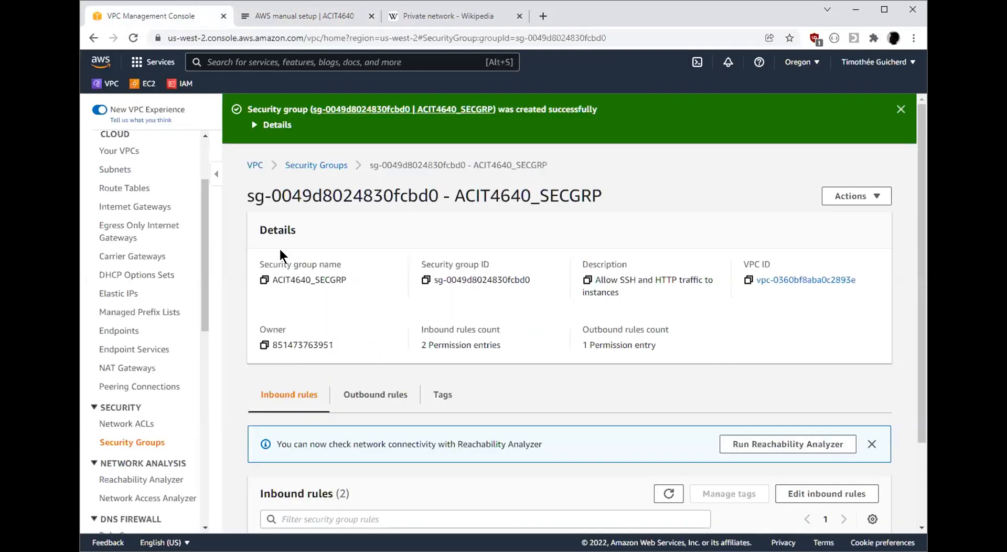
click(148, 151)
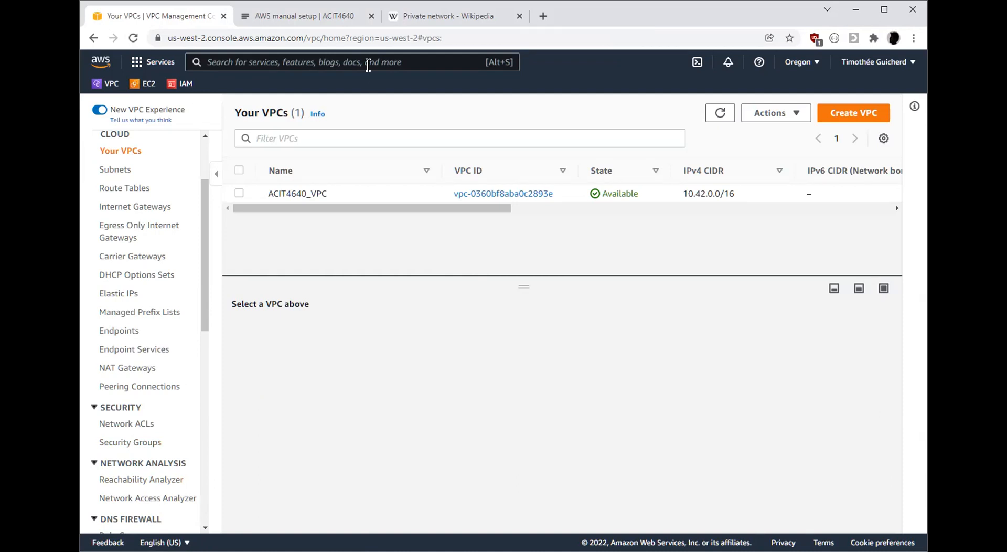
click(323, 21)
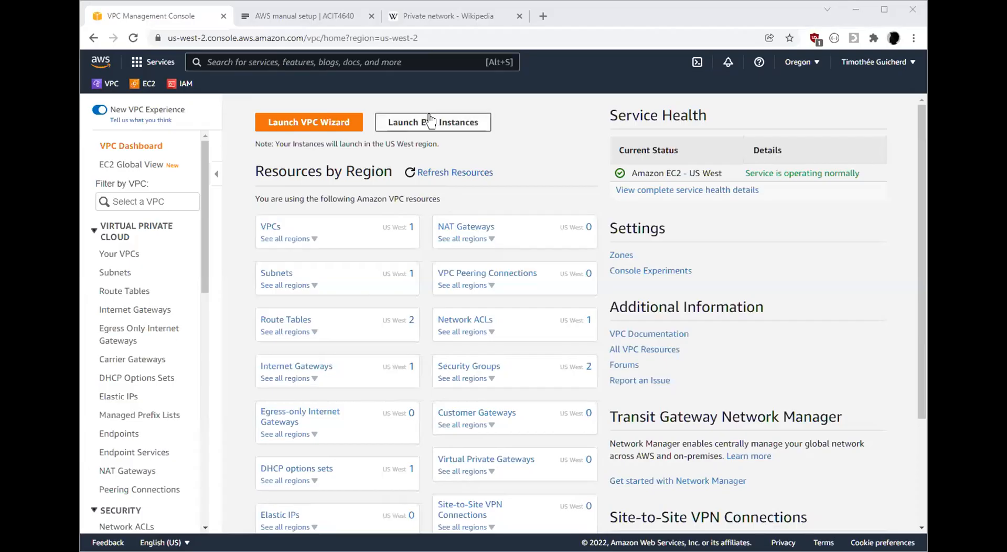
click(270, 227)
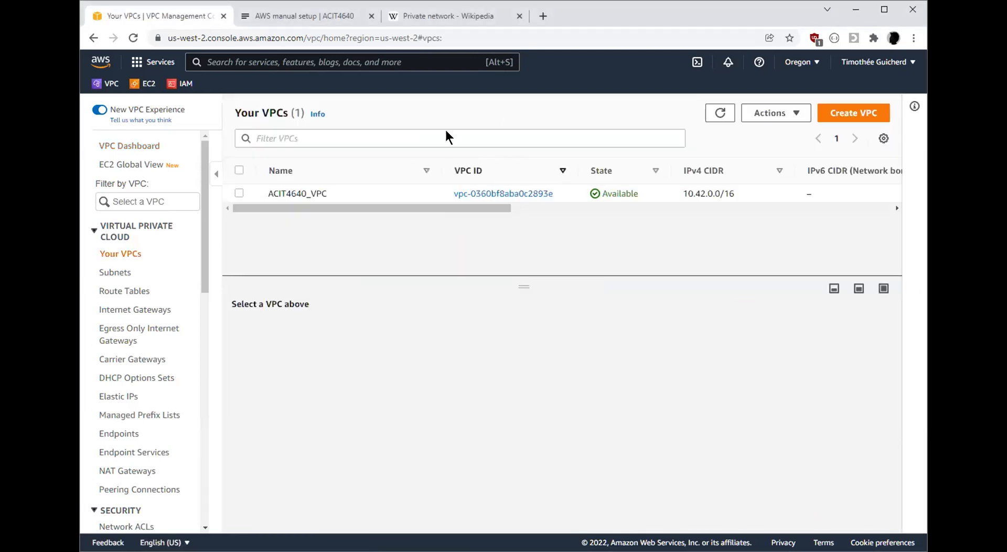
click(309, 16)
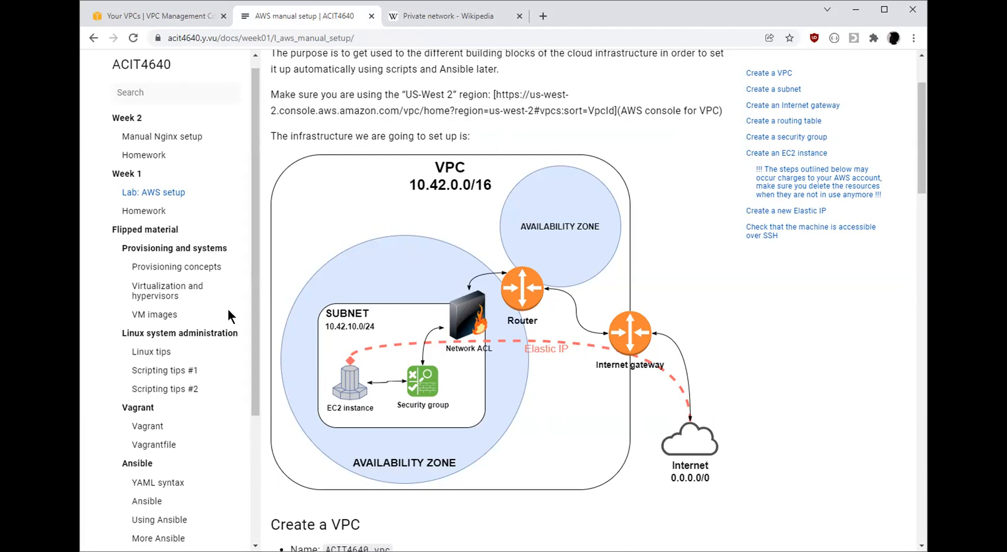
click(181, 18)
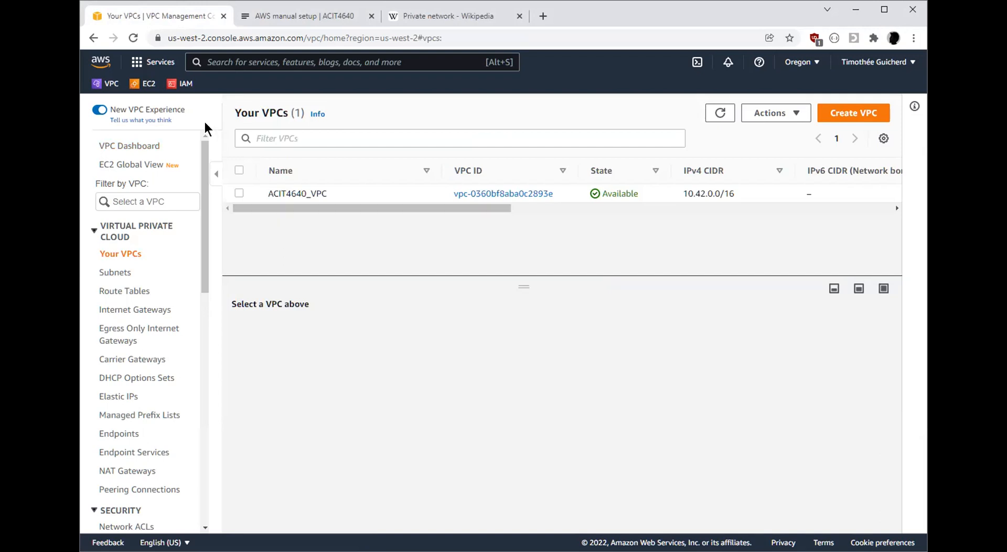
Open the EC2 dashboard, look through the available regions without switching, and go back to the lab page's infrastructure diagram
click(150, 86)
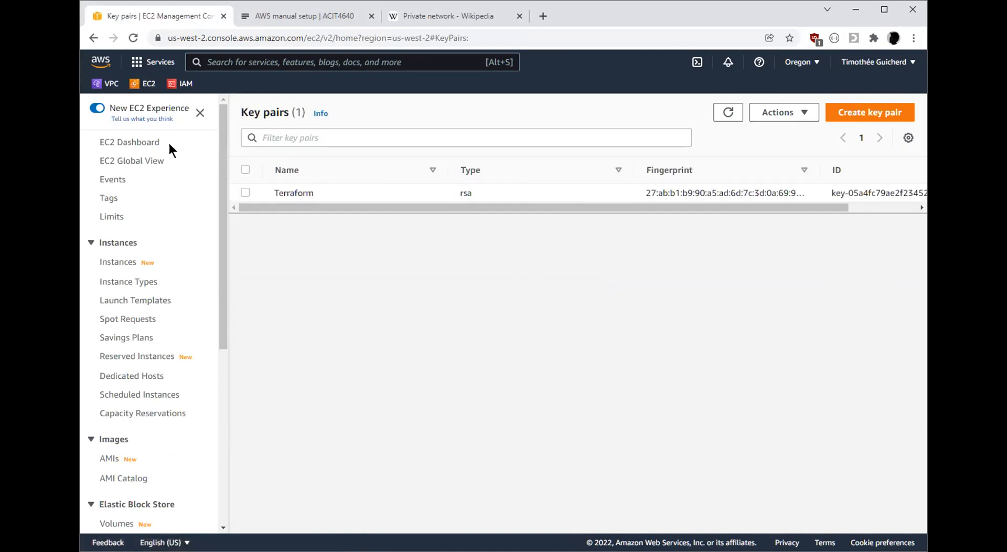
click(150, 141)
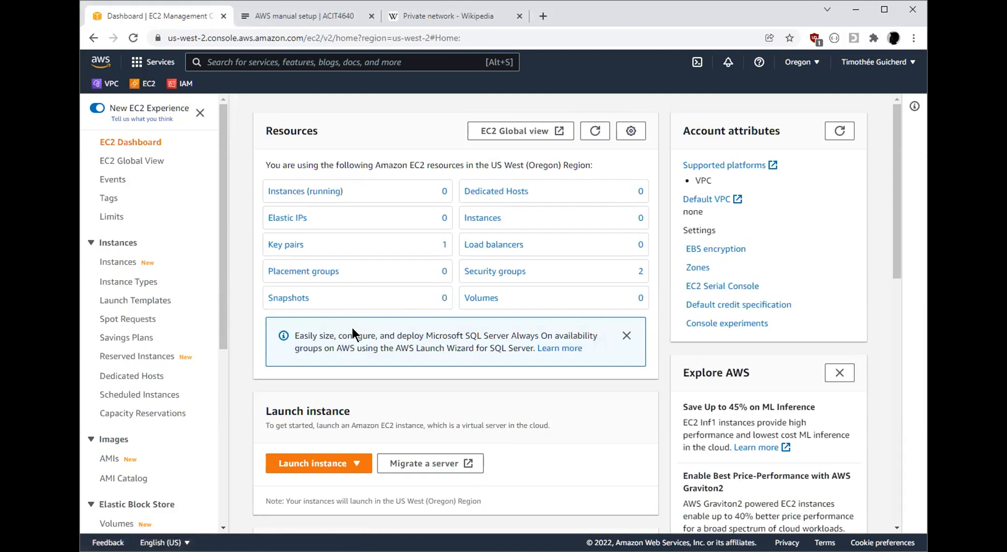
click(801, 62)
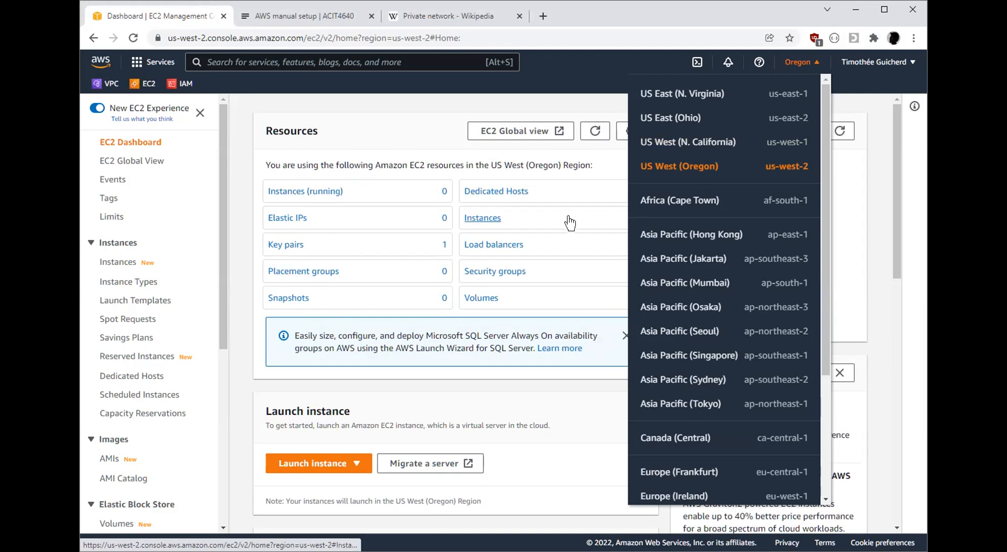
click(440, 105)
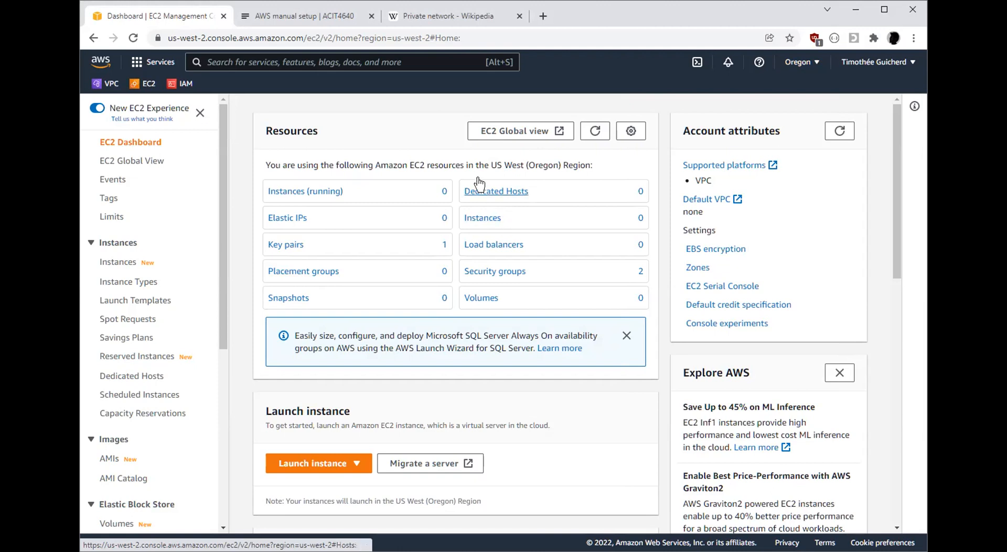
click(301, 15)
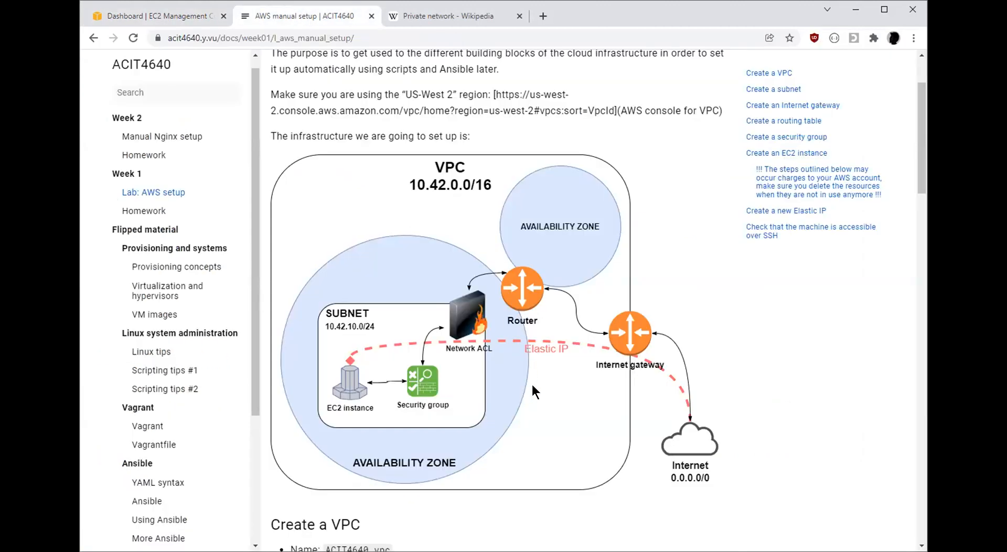